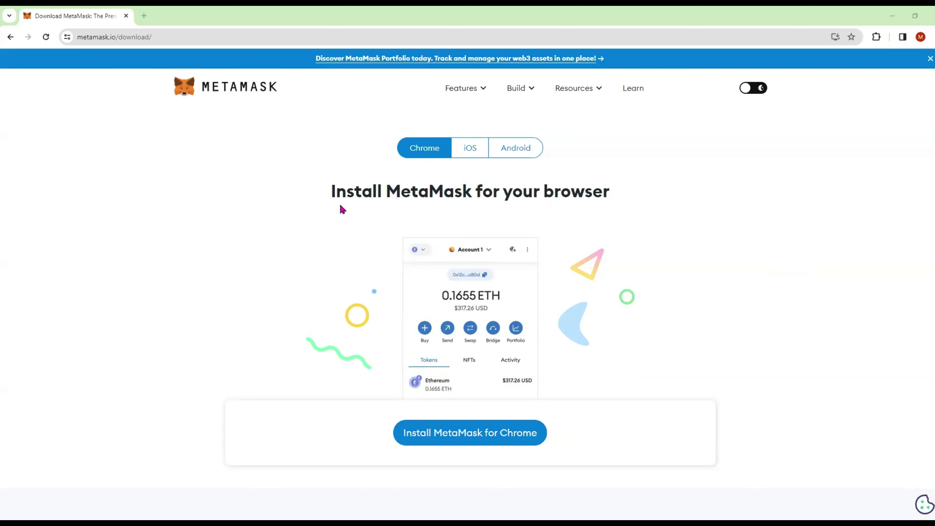
Install the MetaMask extension in Chrome from its Chrome Web Store listing.
click(458, 433)
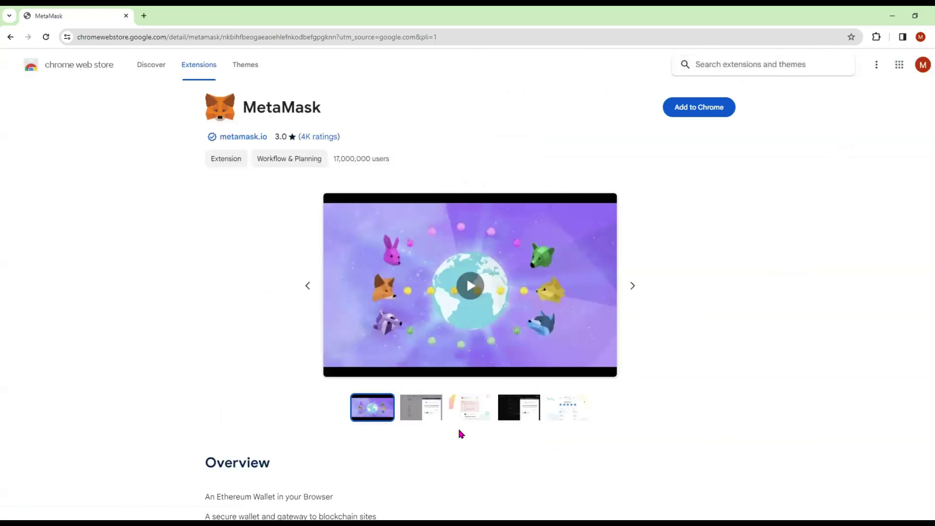
click(698, 108)
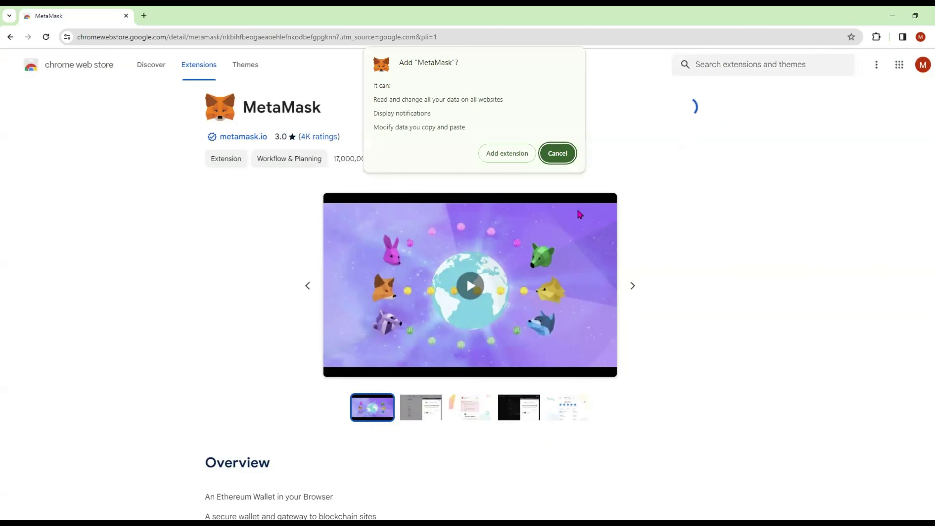
click(506, 155)
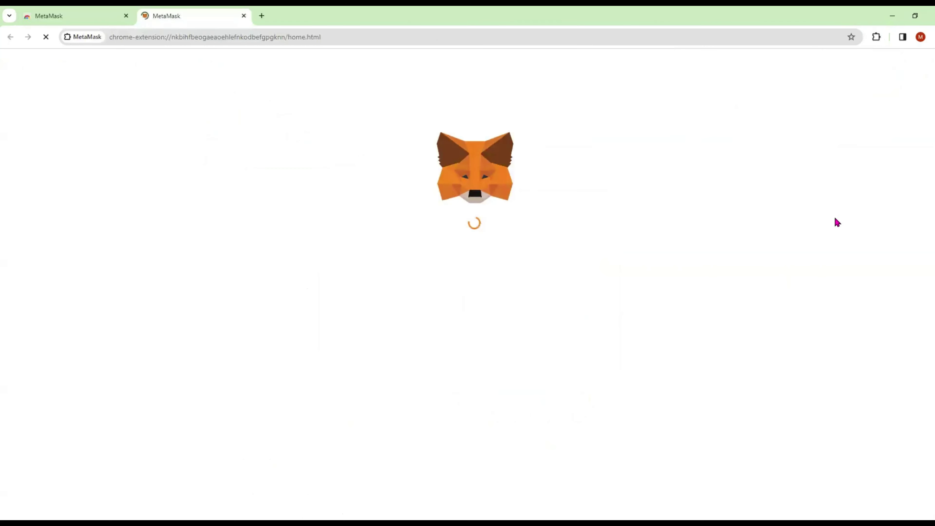
Accept MetaMask's terms, choose to create a new wallet, and agree to share anonymous usage data.
click(408, 348)
click(466, 379)
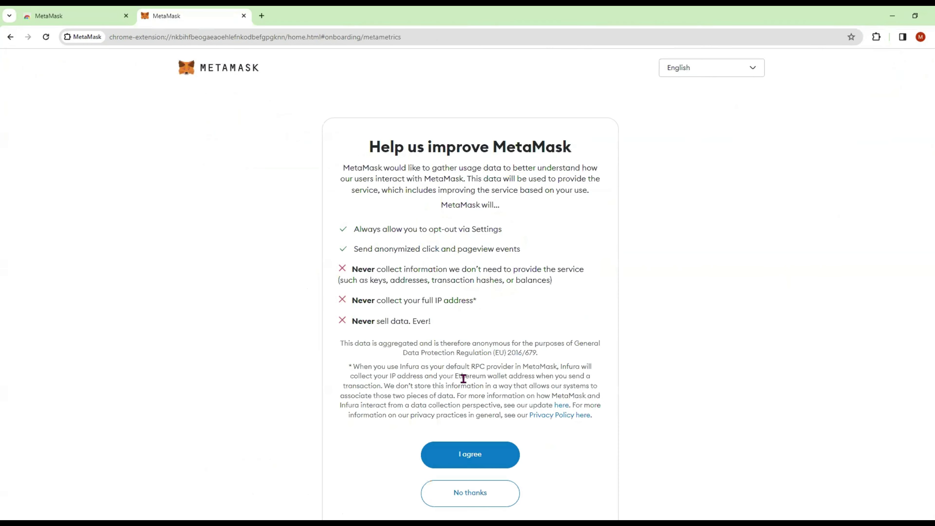
scroll(419, 351, down, 1)
click(465, 423)
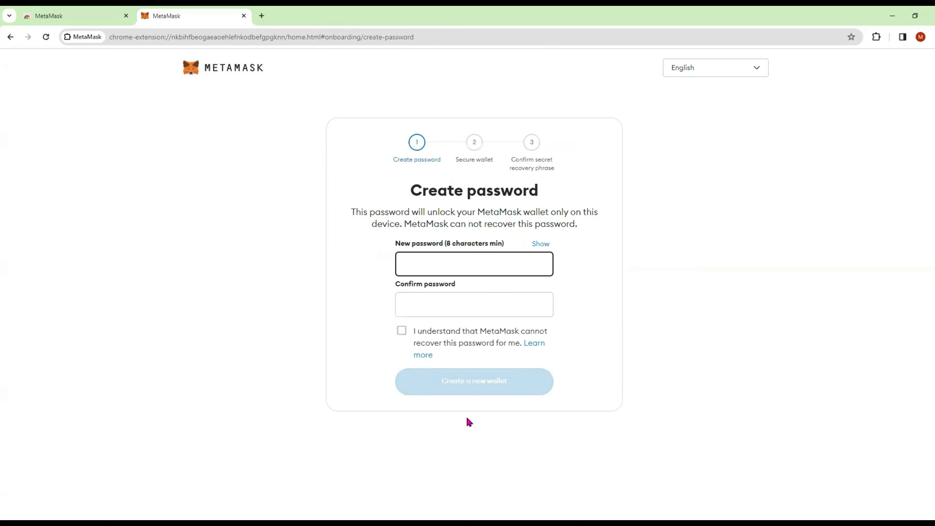
Set and confirm the wallet password, acknowledge it can't be recovered, and create the wallet.
text(•••••••••••••)
key(Tab)
text(•••••••••••••)
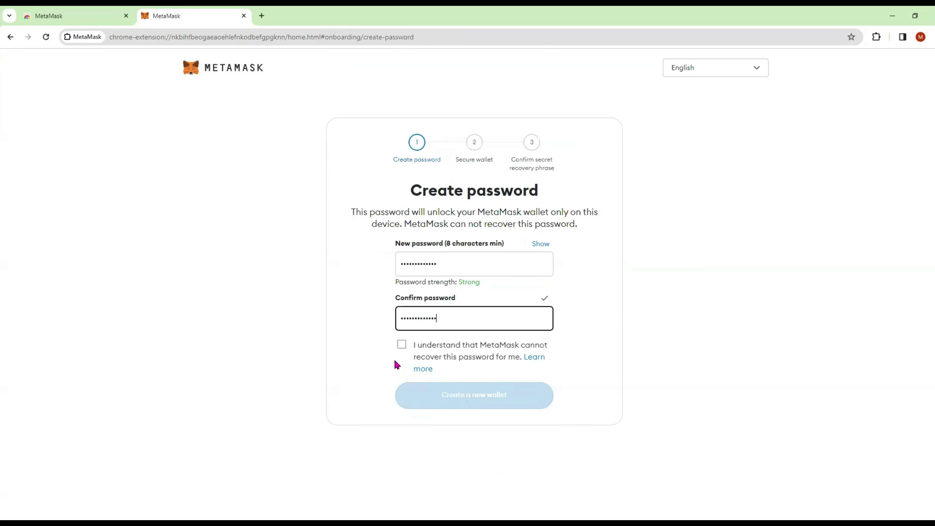
click(402, 345)
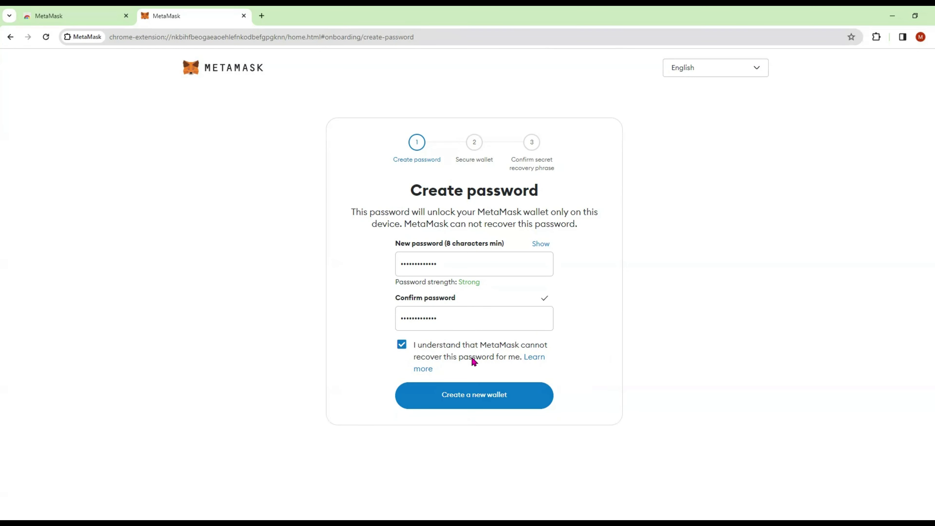
click(464, 403)
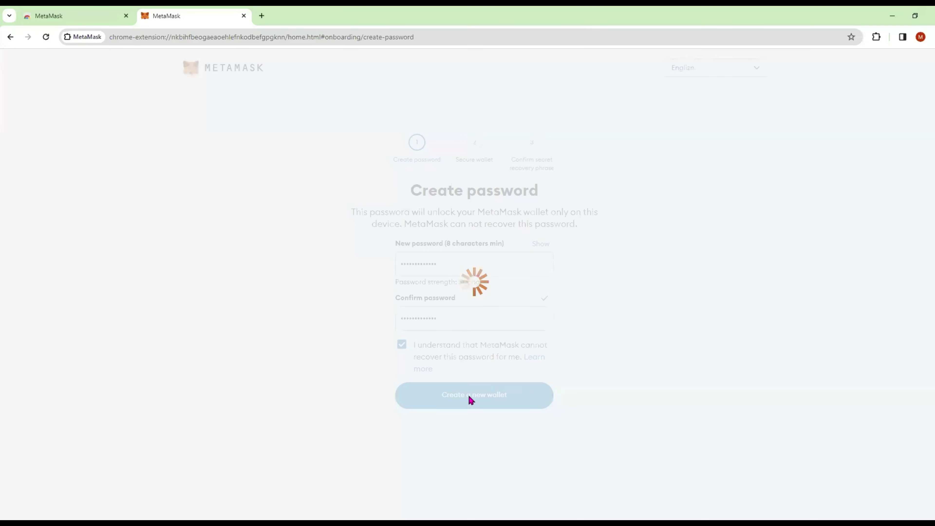
scroll(472, 265, down, 4)
scroll(503, 320, up, 1)
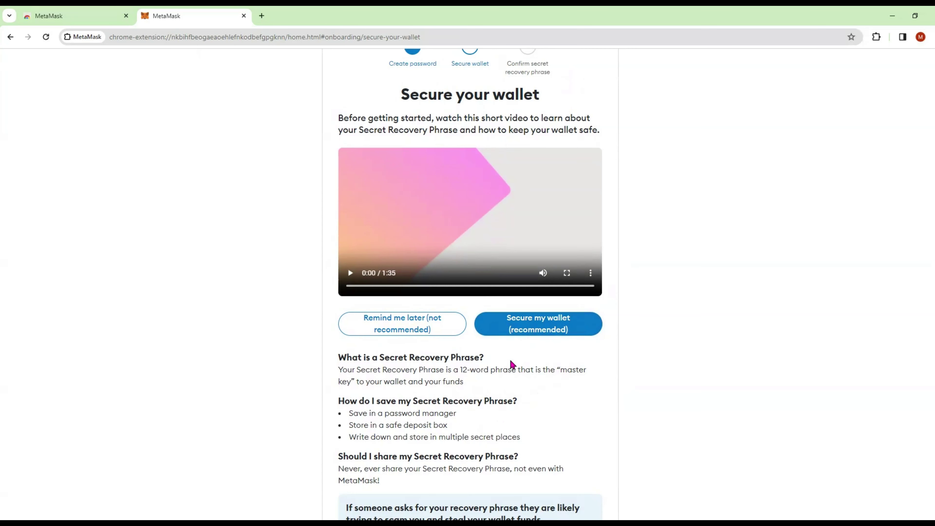
Skip the recovery phrase backup and finish onboarding to reach the Account 1 home.
click(391, 330)
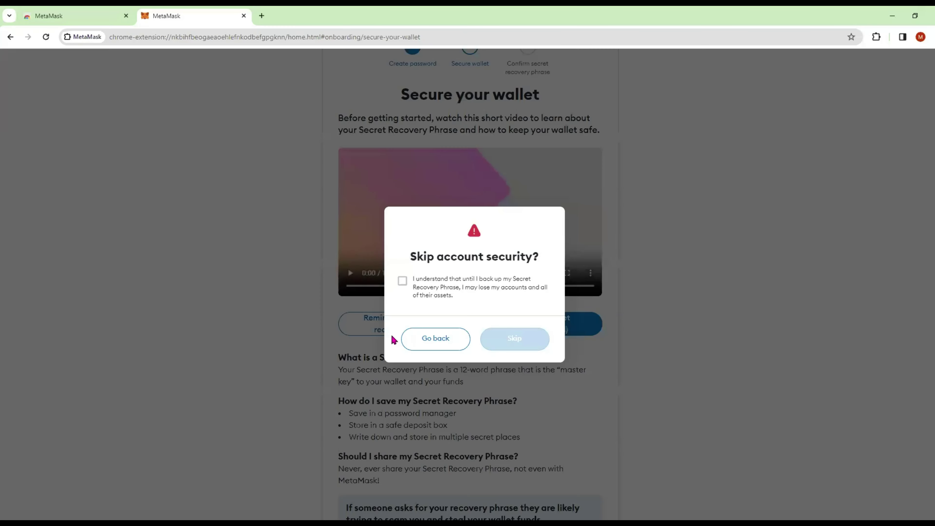
click(402, 282)
click(527, 336)
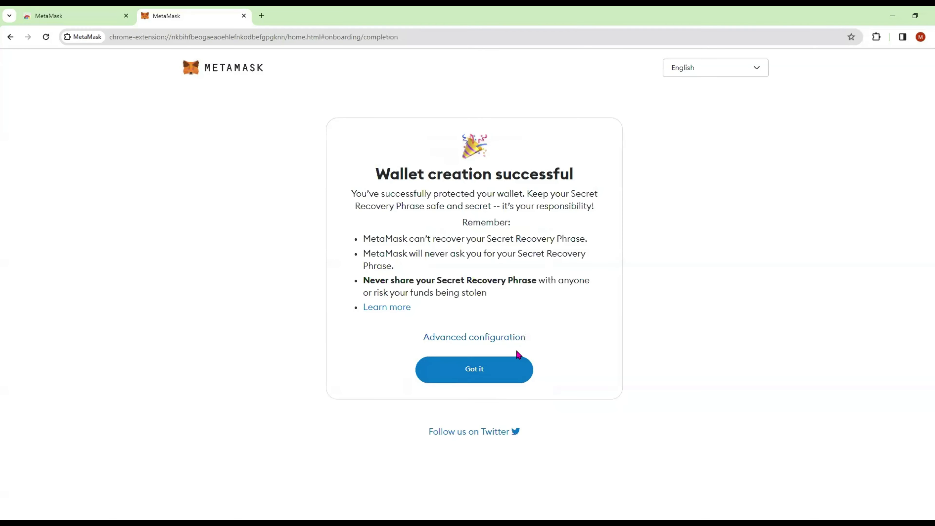
click(469, 379)
click(474, 393)
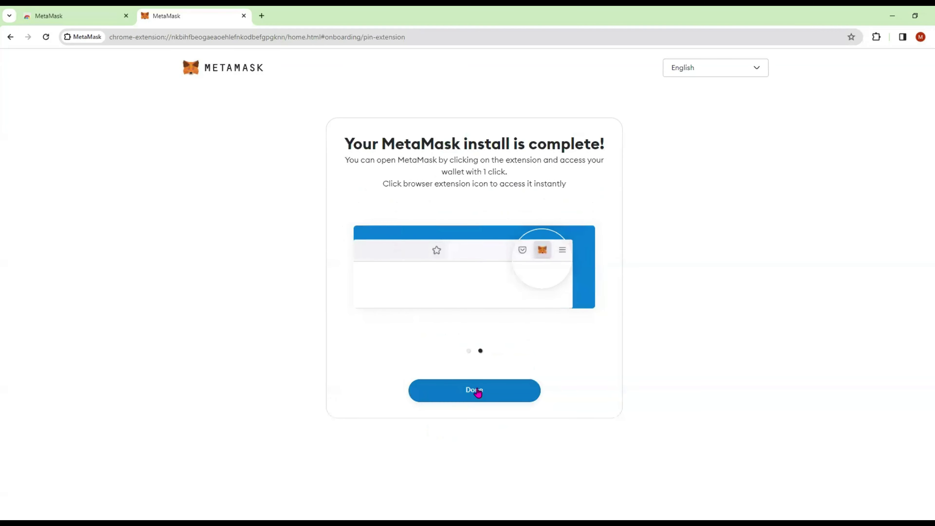
click(477, 392)
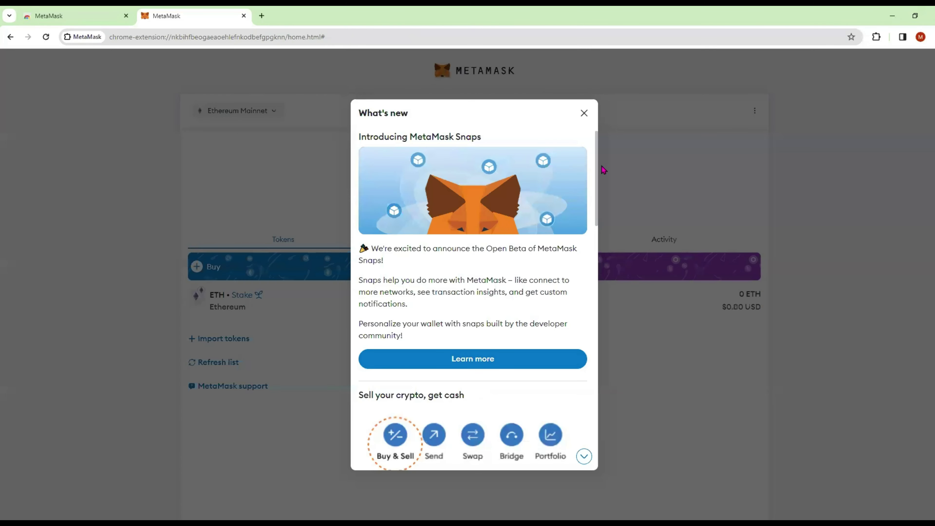
click(582, 113)
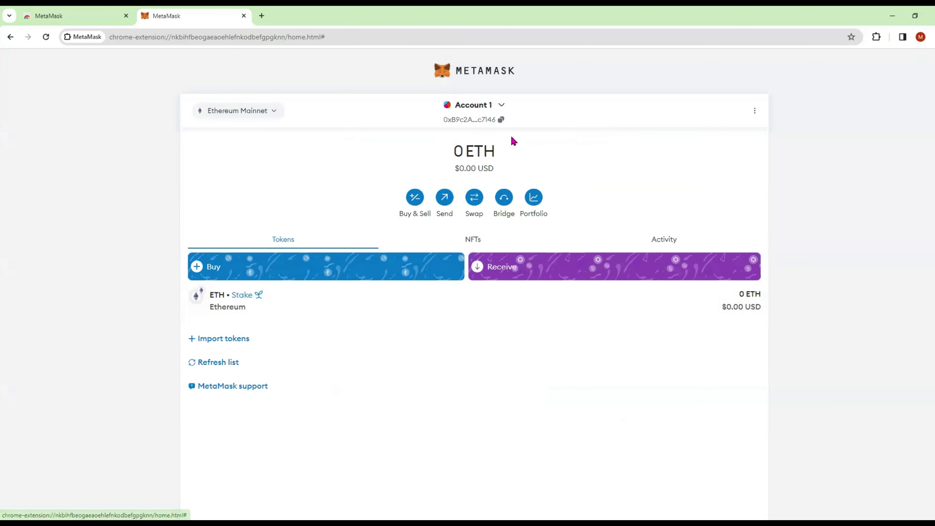
Import Account 2 from its private key and bring up the network list.
click(502, 105)
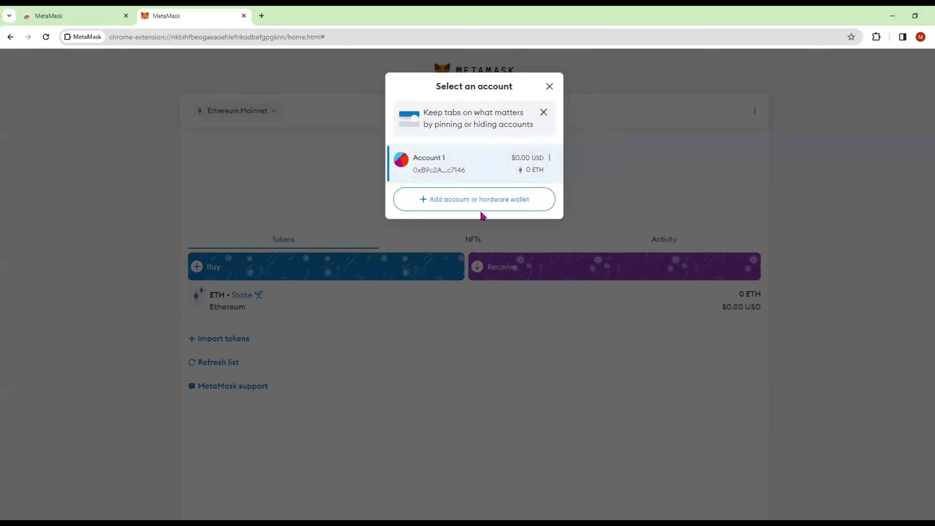
click(456, 205)
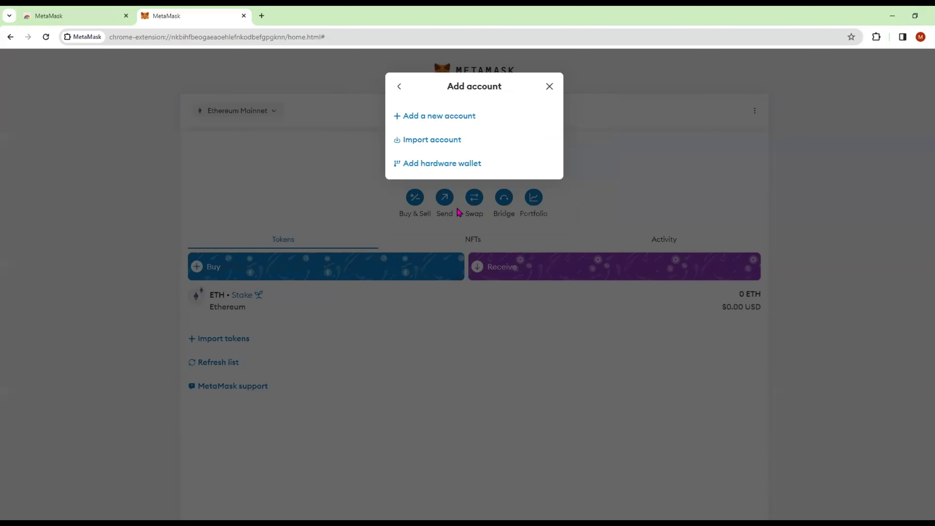
click(422, 142)
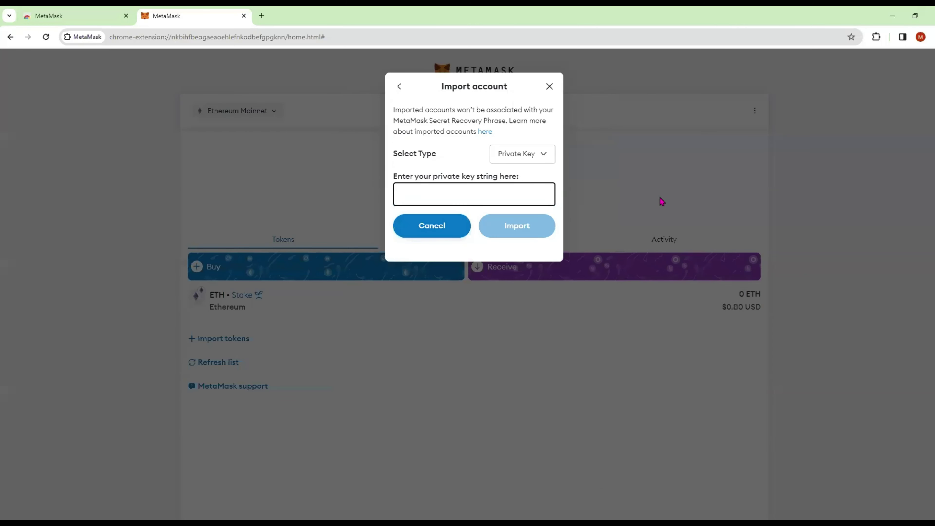
click(424, 226)
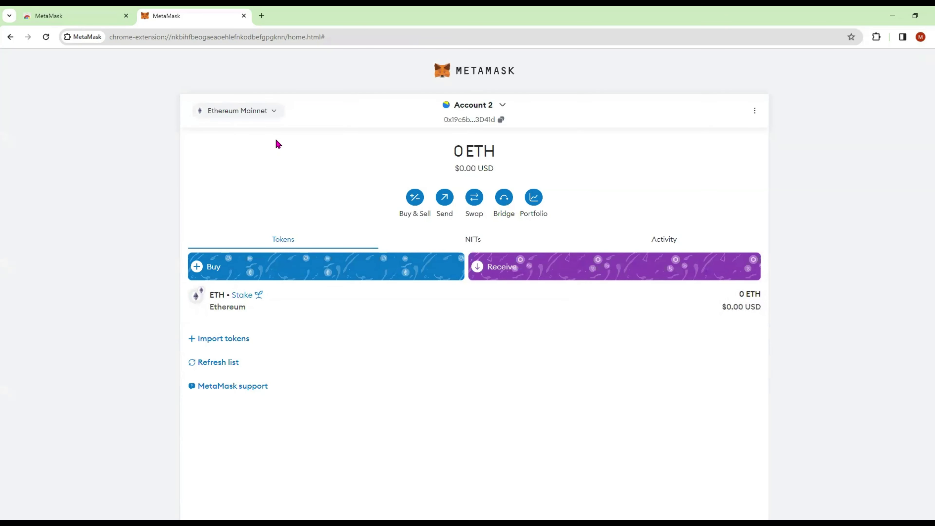
click(275, 111)
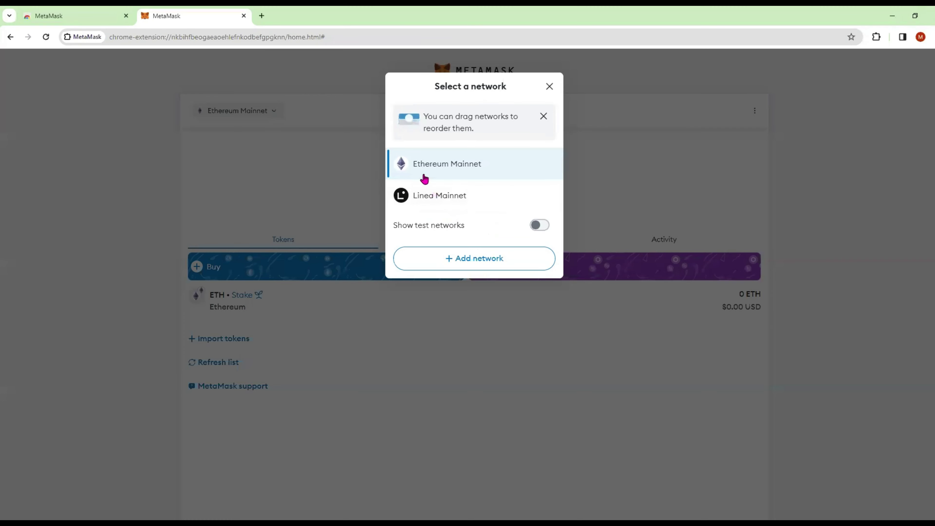
Open the manual network form and step through its RPC URL, currency symbol and block explorer fields.
click(471, 267)
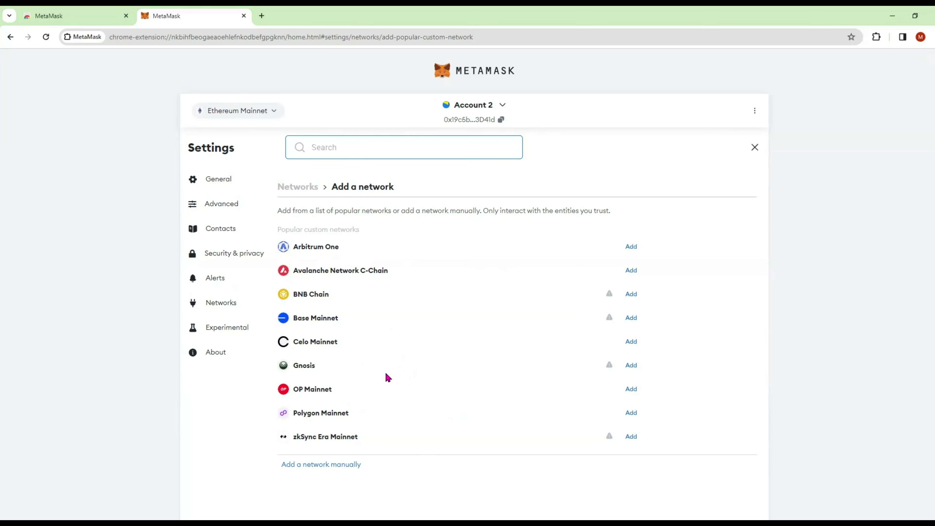
click(219, 204)
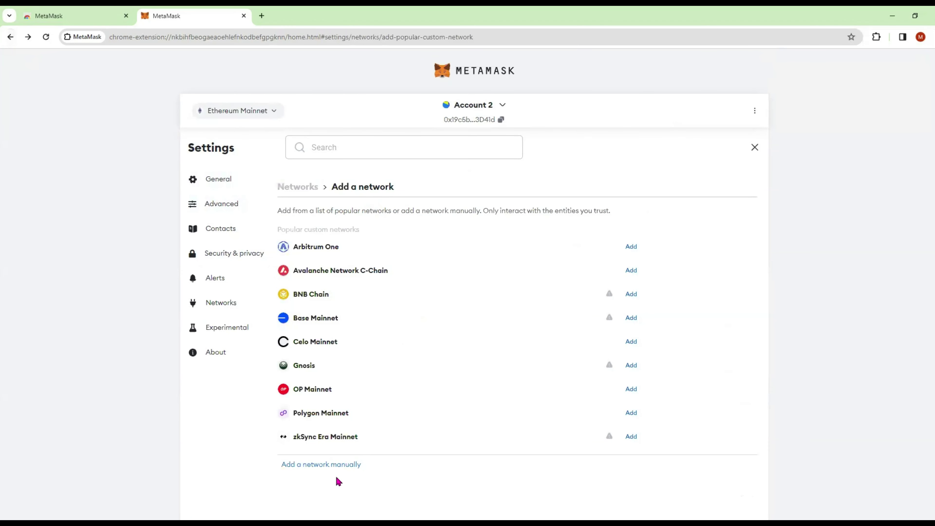
click(325, 474)
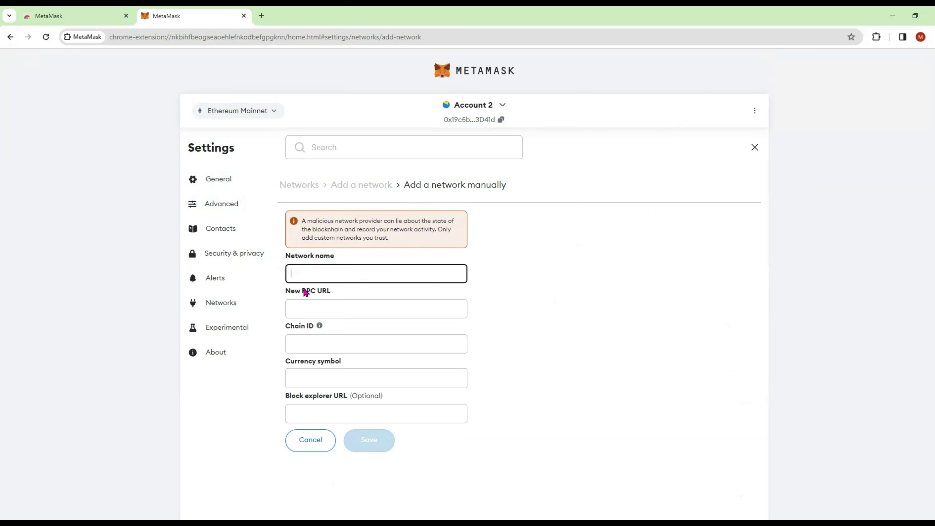
click(308, 311)
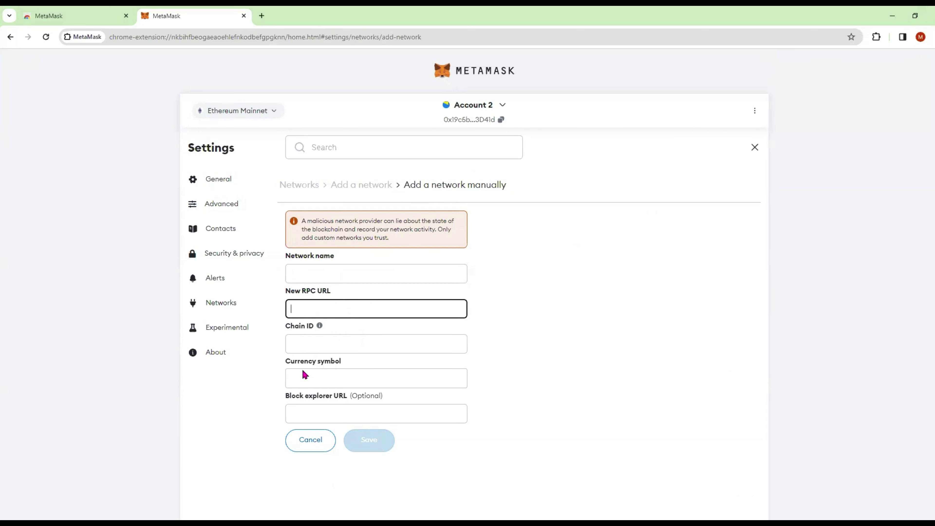
click(353, 377)
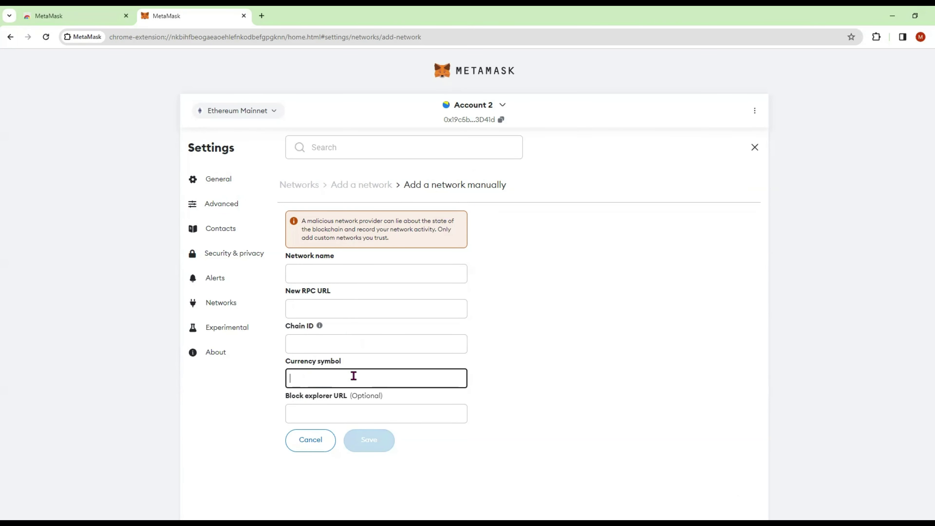
click(293, 413)
Cancel the manual form and approve adding Base Mainnet (chain ID 8453, ETH) from the popular networks.
click(311, 441)
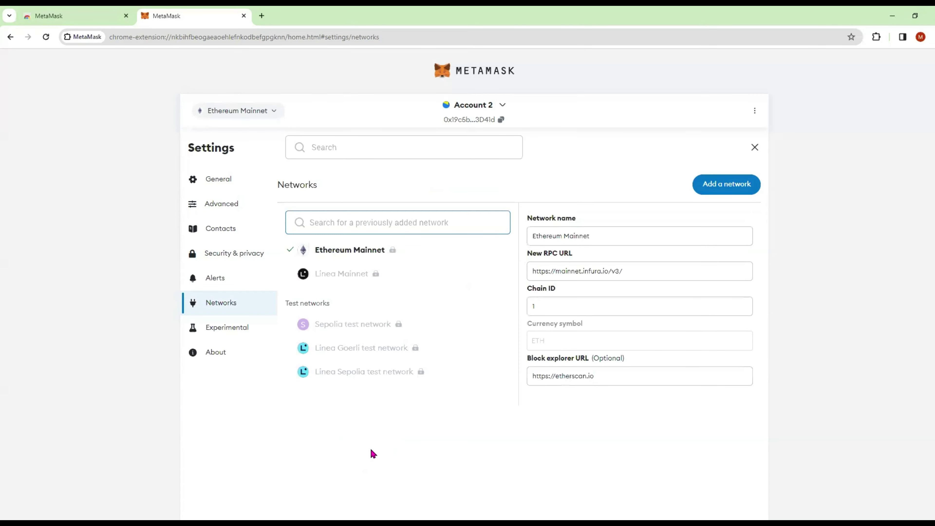
click(10, 39)
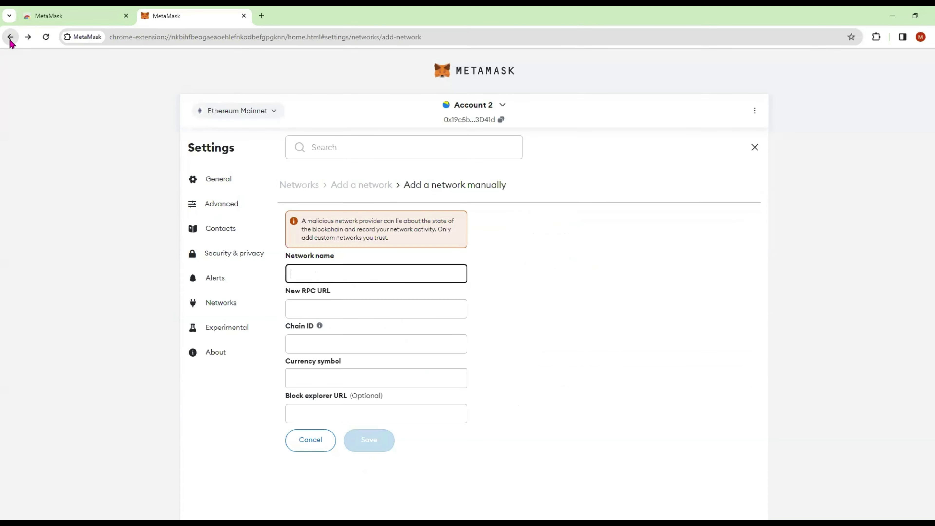
click(10, 38)
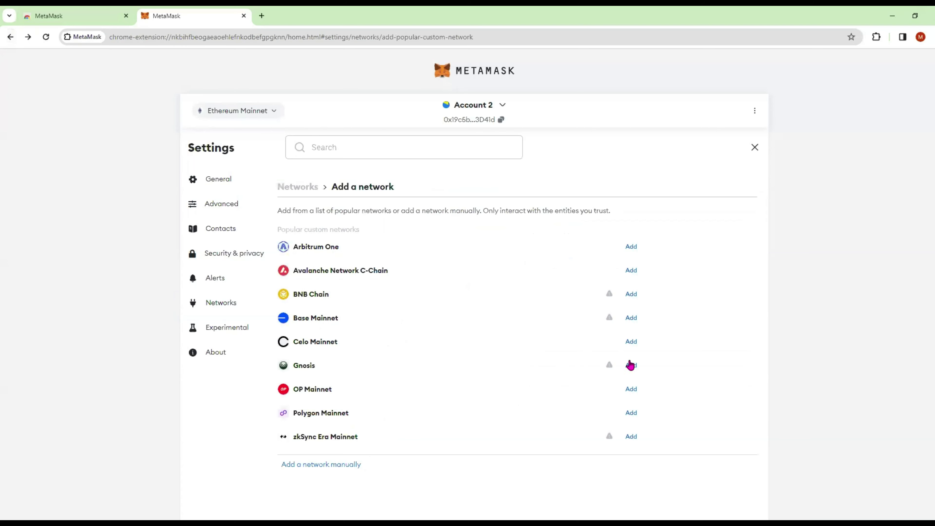
click(631, 318)
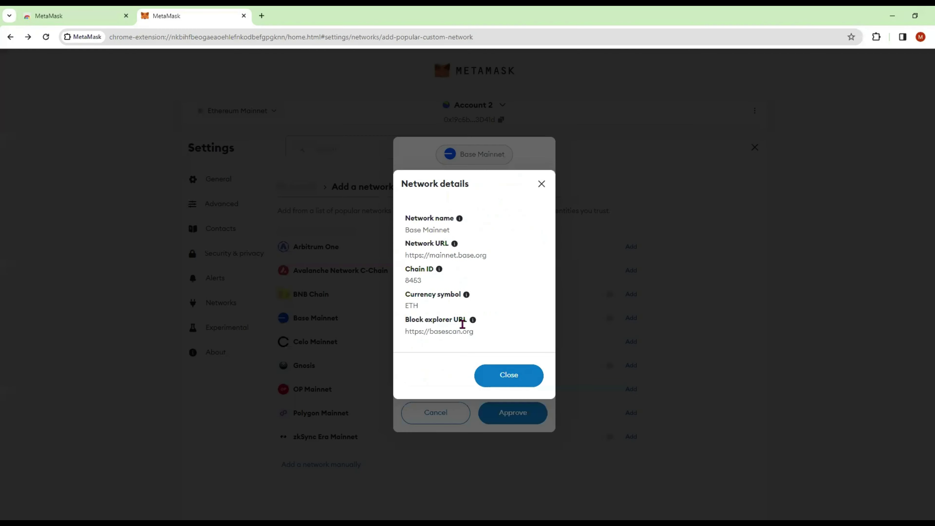
click(515, 380)
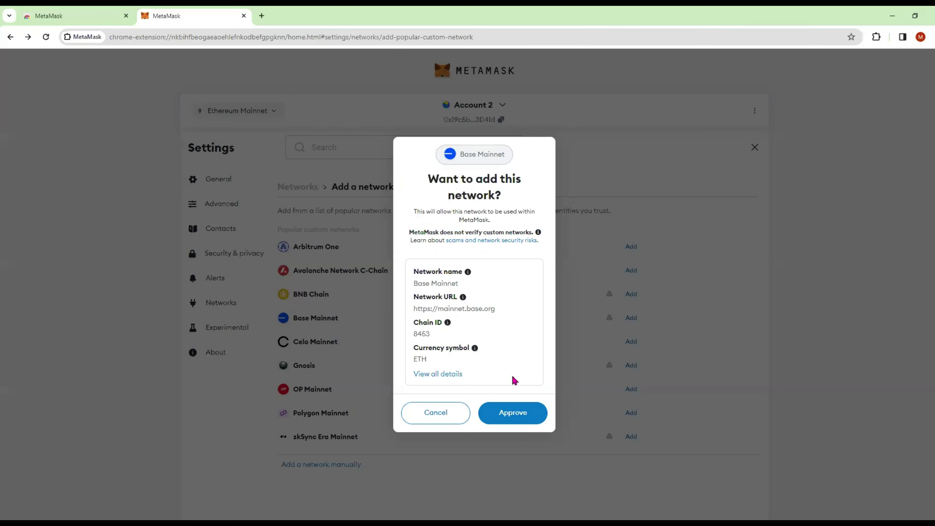
click(512, 413)
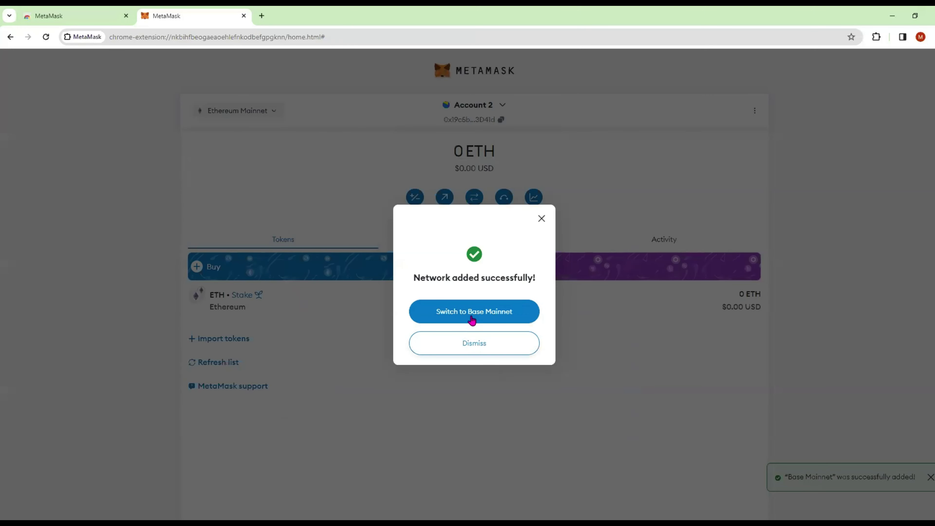
Switch to Base Mainnet and claim the vAMM-wBaseDOGE/WETH AERO emissions on the Aerodrome dashboard.
click(472, 319)
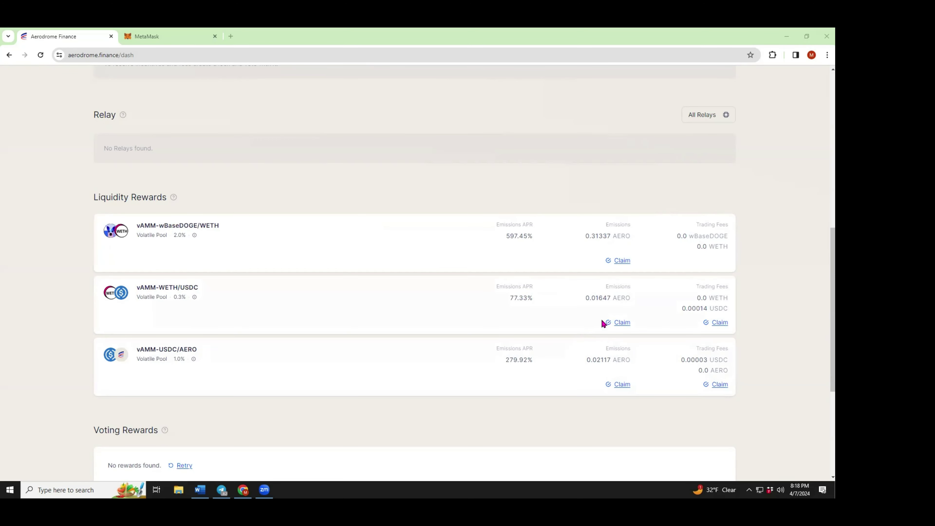
click(621, 260)
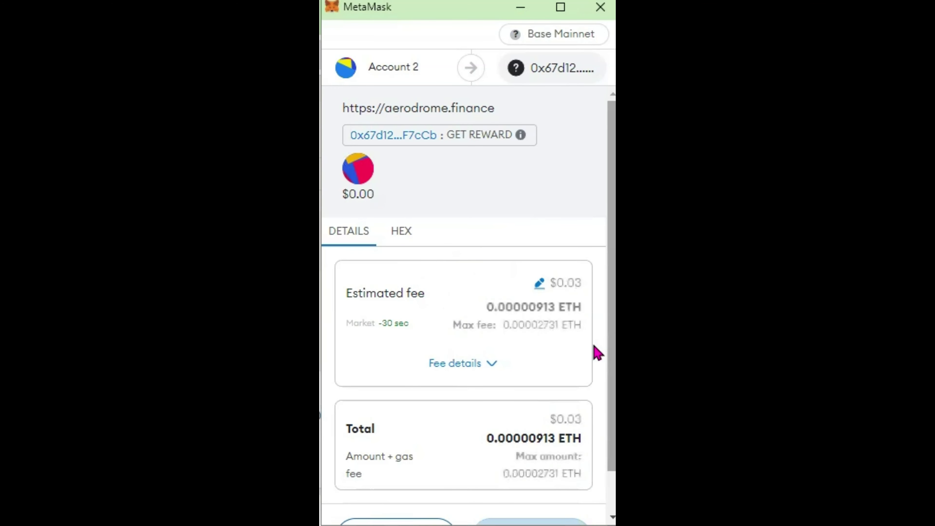
Confirm the GET REWARD transaction in MetaMask at a fee of about $0.03.
scroll(596, 351, down, 2)
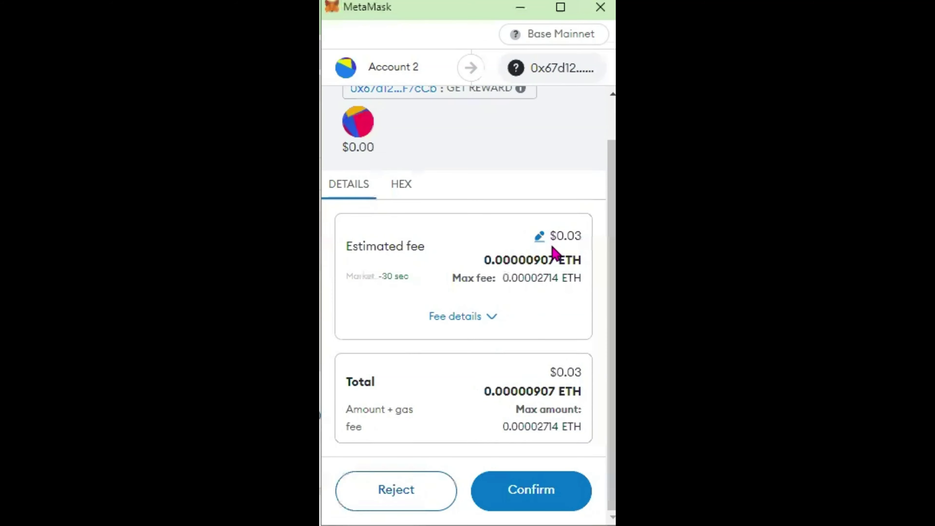
click(539, 501)
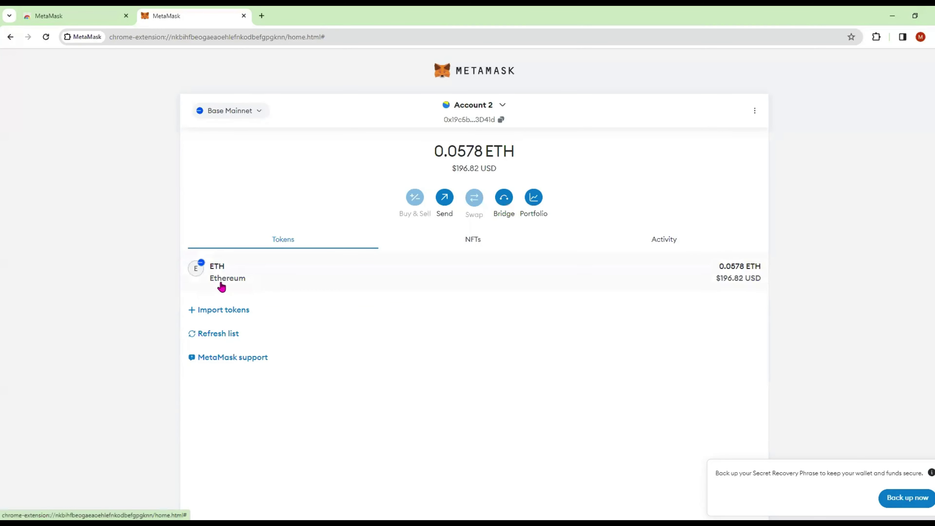
Open bridge.base.org in a new tab and switch MetaMask to Ethereum Mainnet.
click(261, 17)
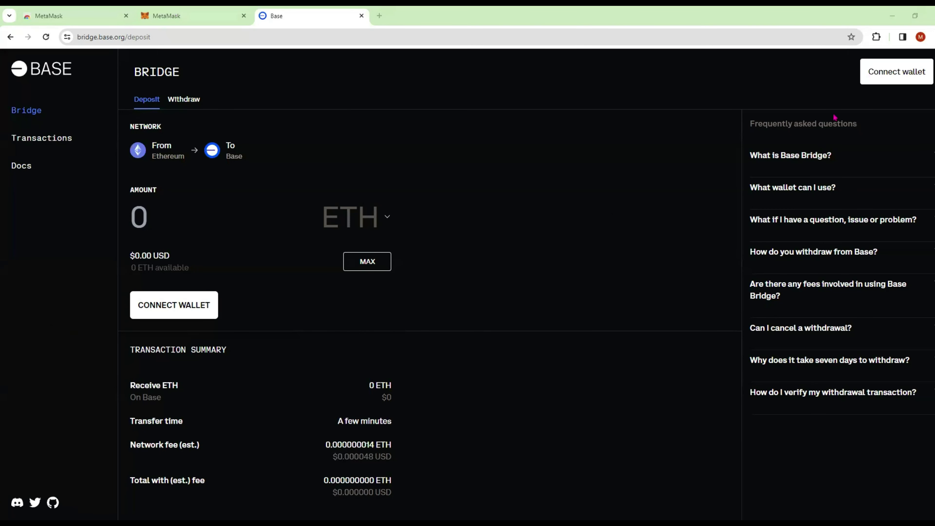
click(174, 12)
click(243, 112)
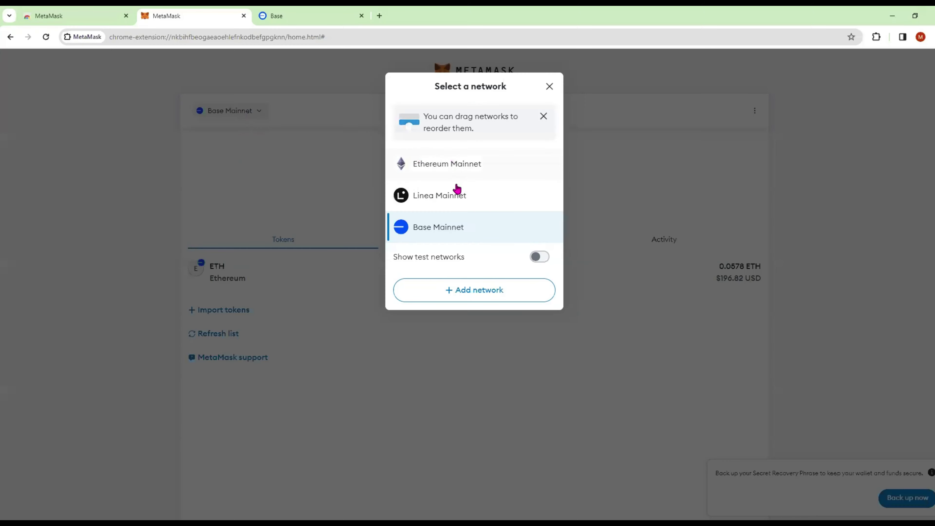
click(418, 166)
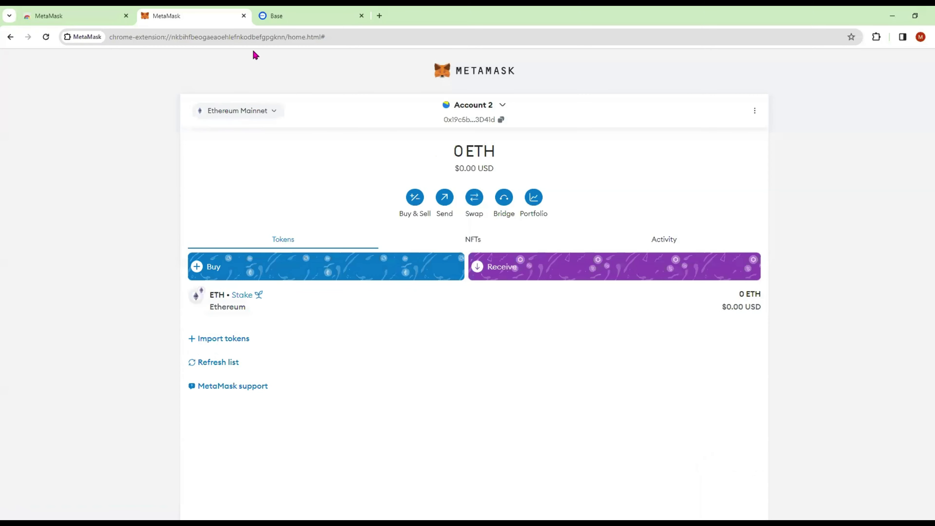
click(276, 15)
click(175, 16)
click(304, 23)
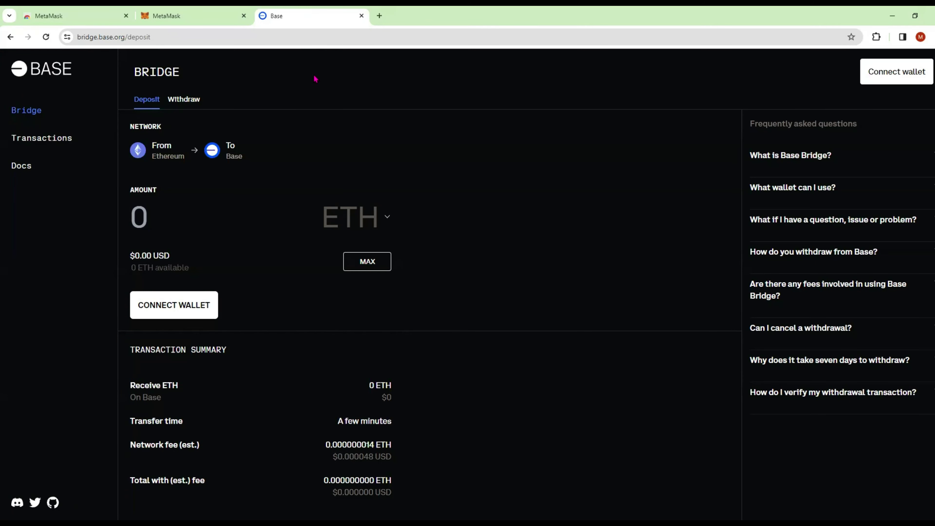
Connect MetaMask to Base Bridge and accept the bridge's welcome terms.
click(905, 73)
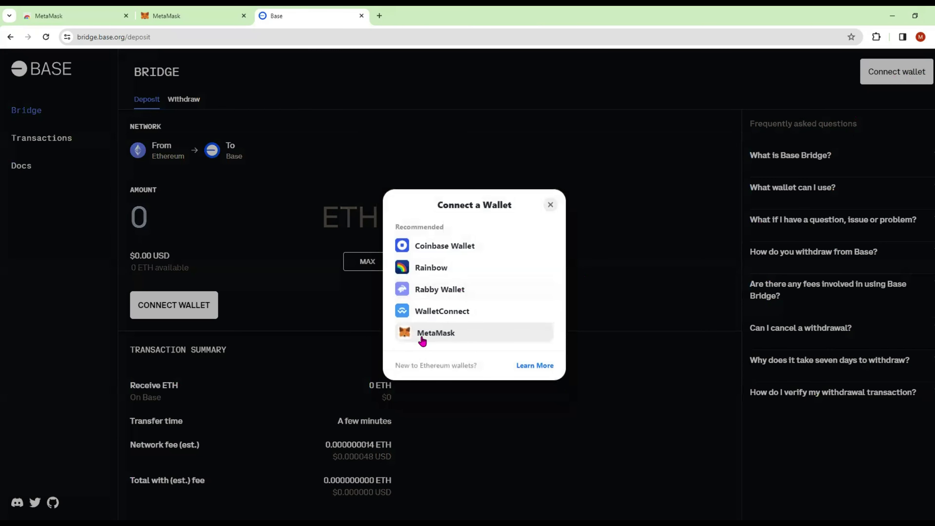
click(422, 338)
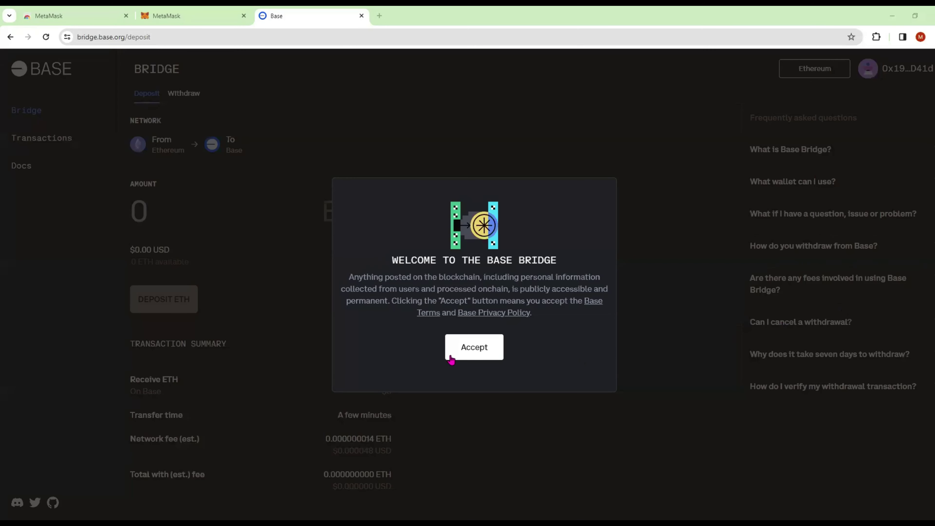
click(451, 358)
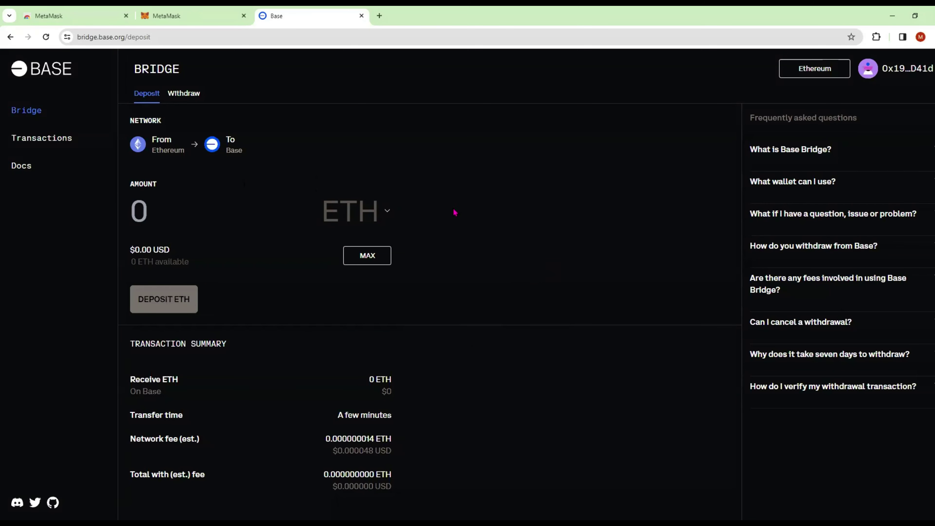
click(386, 213)
click(386, 213)
scroll(308, 303, down, 1)
scroll(307, 303, up, 1)
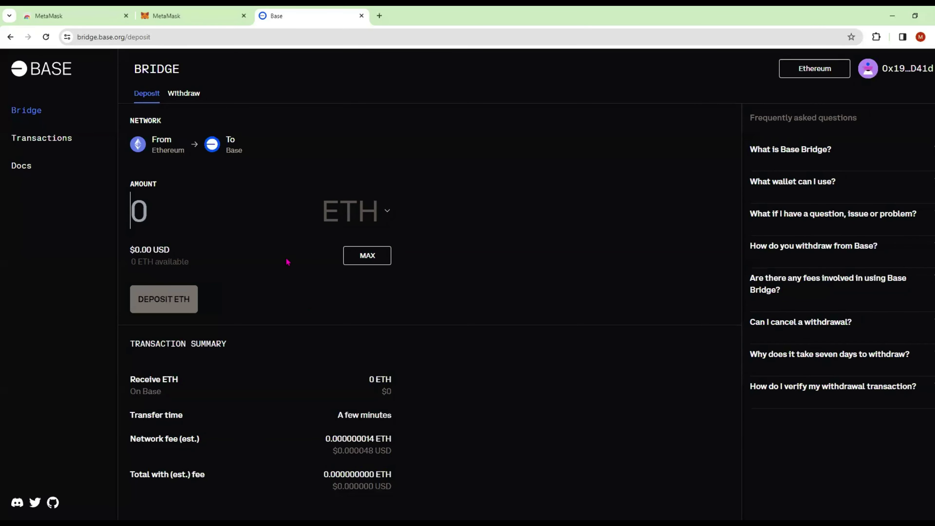
click(384, 217)
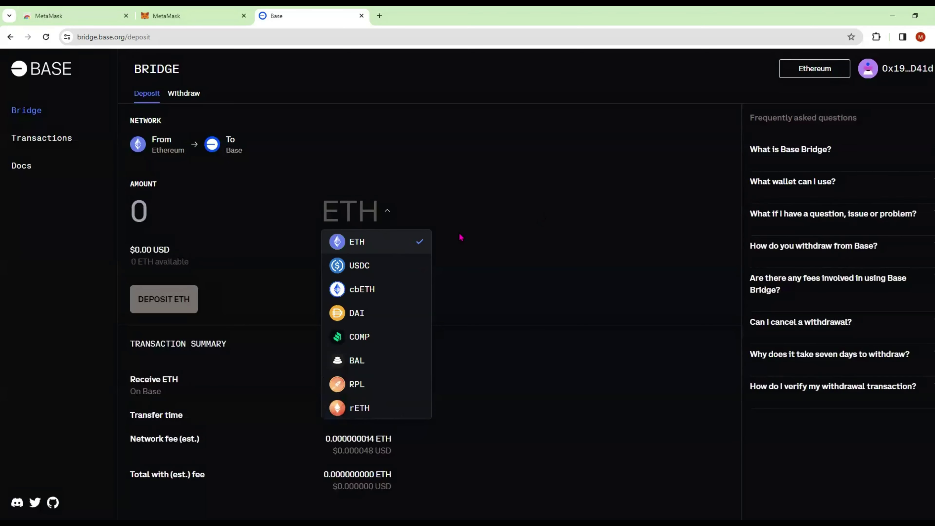
click(385, 212)
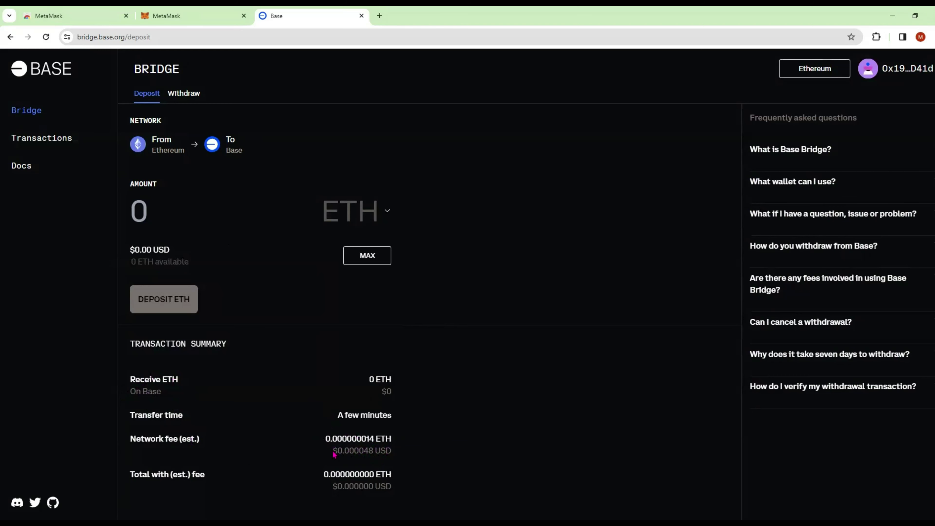
drag(334, 454, 405, 451)
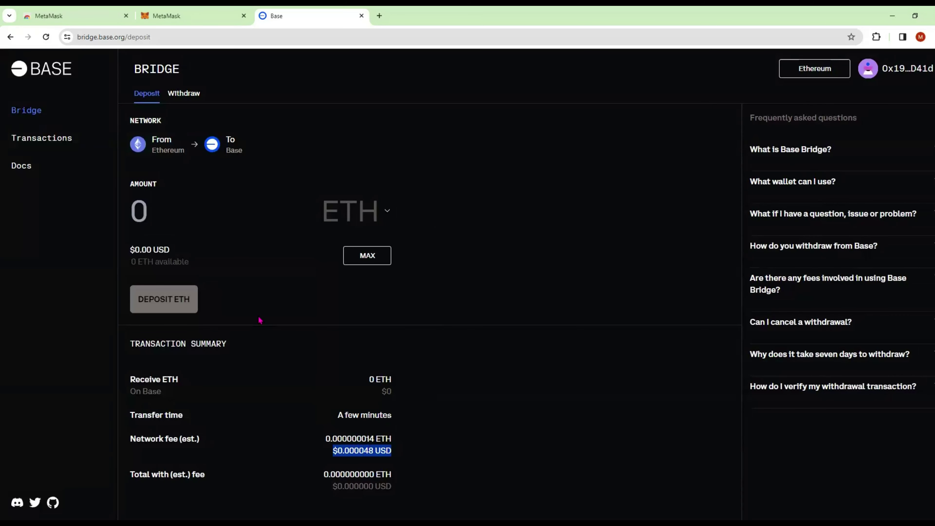
click(144, 215)
text(1)
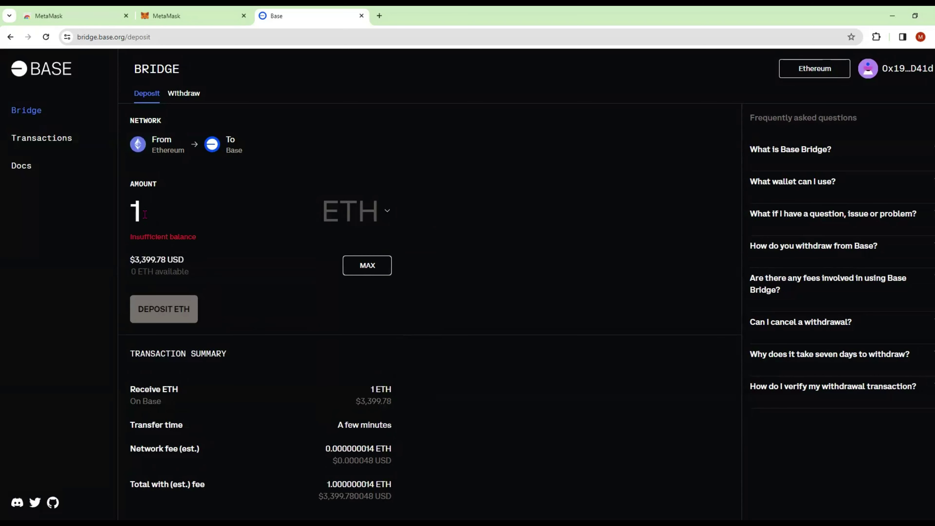
scroll(344, 352, down, 1)
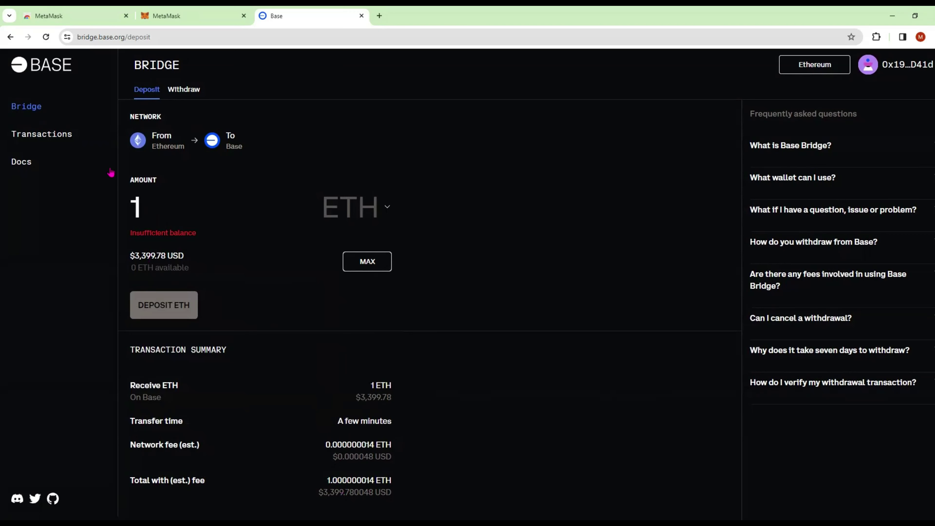
key(BackSpace)
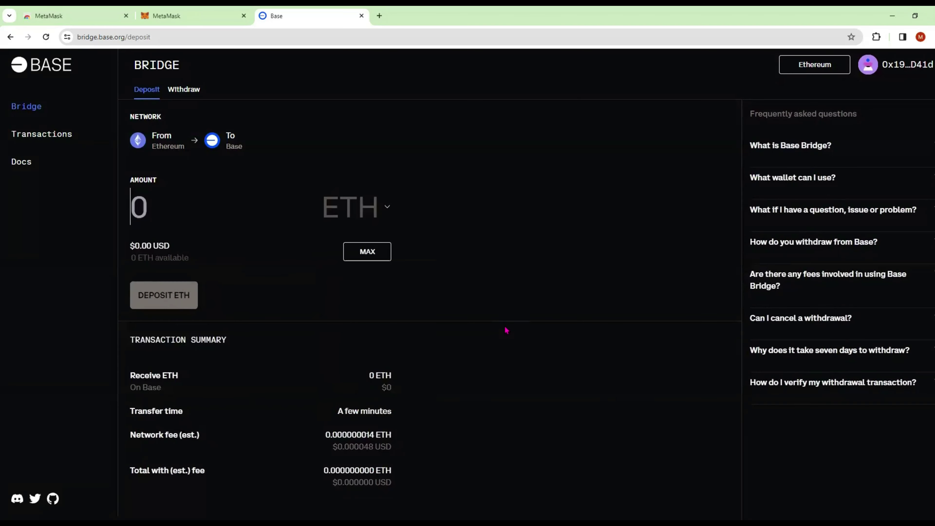
Close the bridge tab and turn on MetaMask's automatic token detection.
click(362, 16)
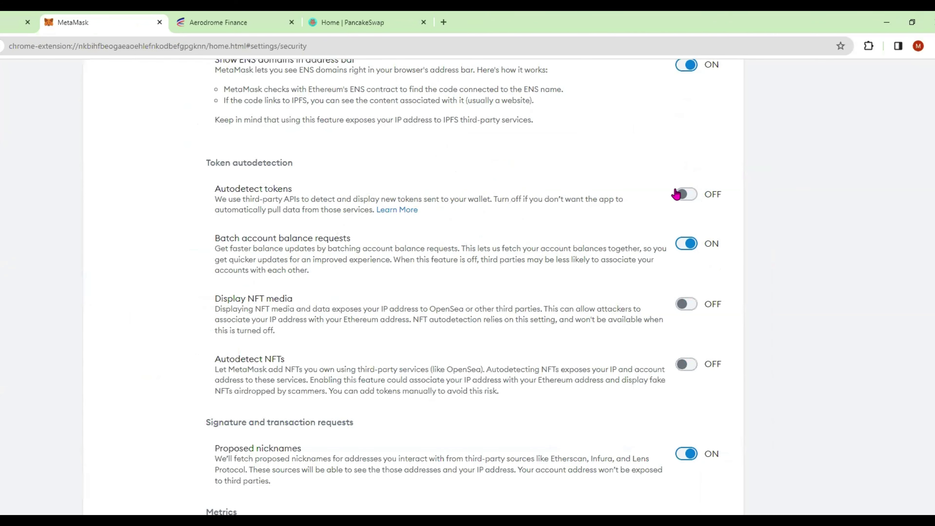
click(687, 199)
click(693, 195)
scroll(485, 385, up, 15)
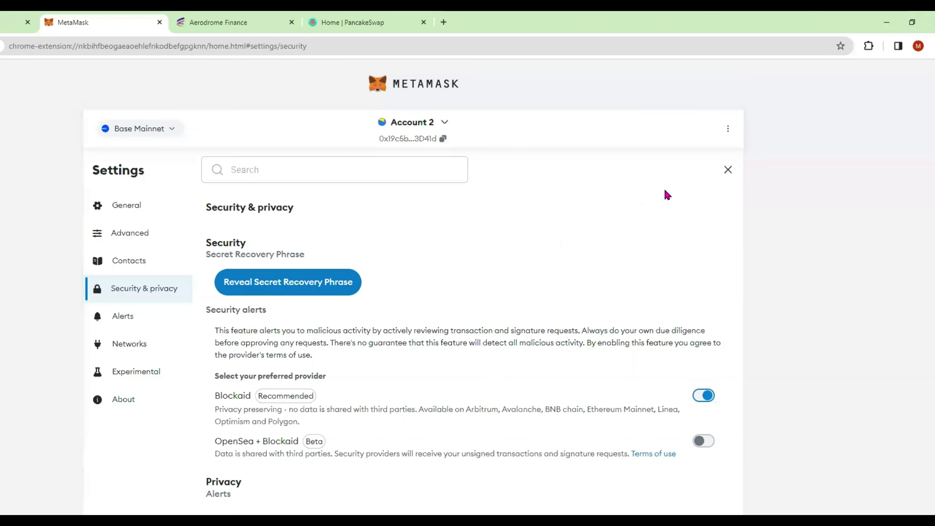
click(728, 171)
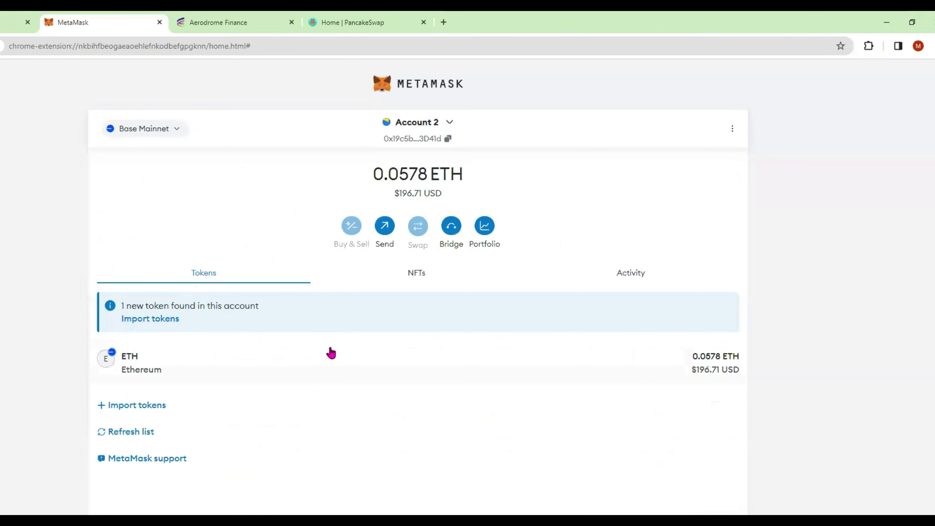
Import the detected USDC token (12.83773 USDC) and check its details on Base Mainnet.
click(173, 319)
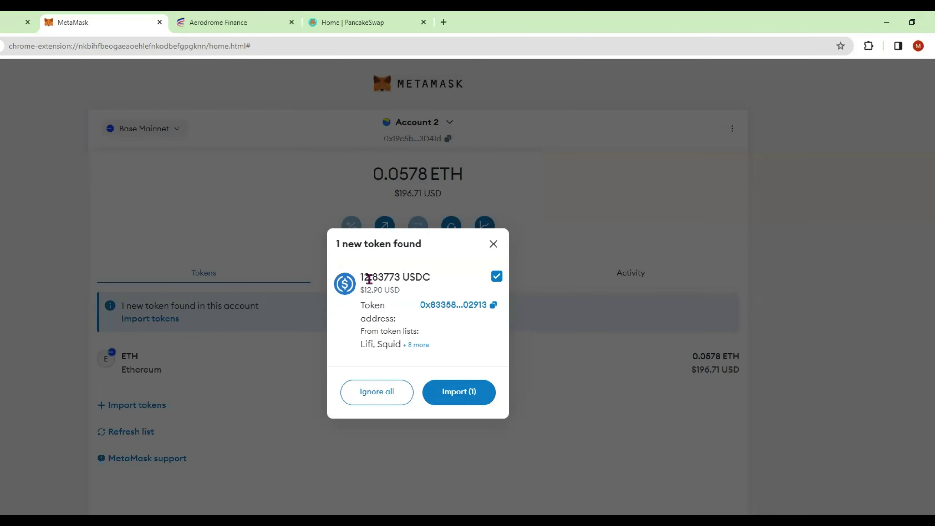
click(472, 392)
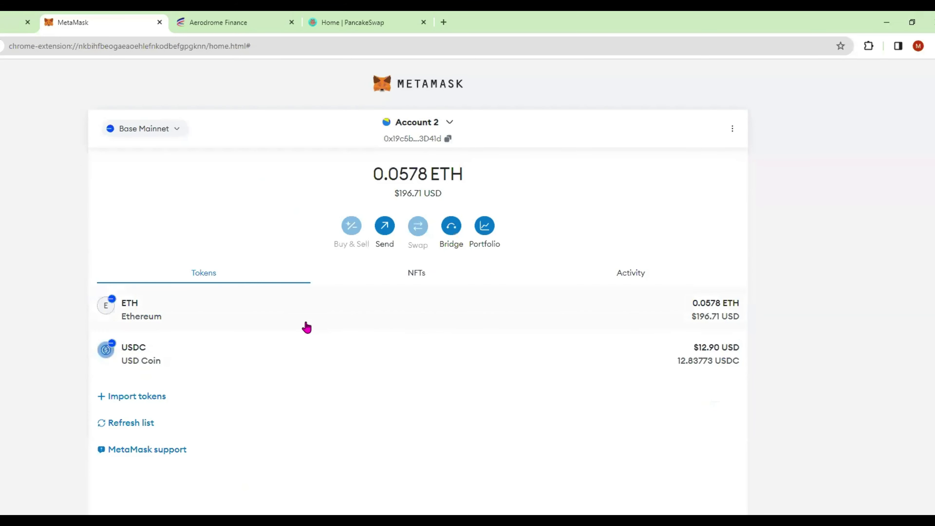
click(149, 347)
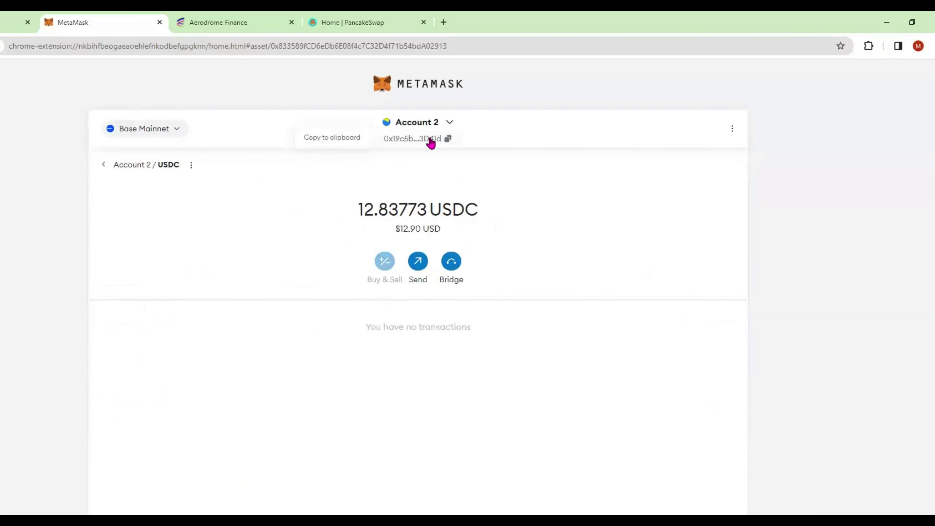
click(104, 165)
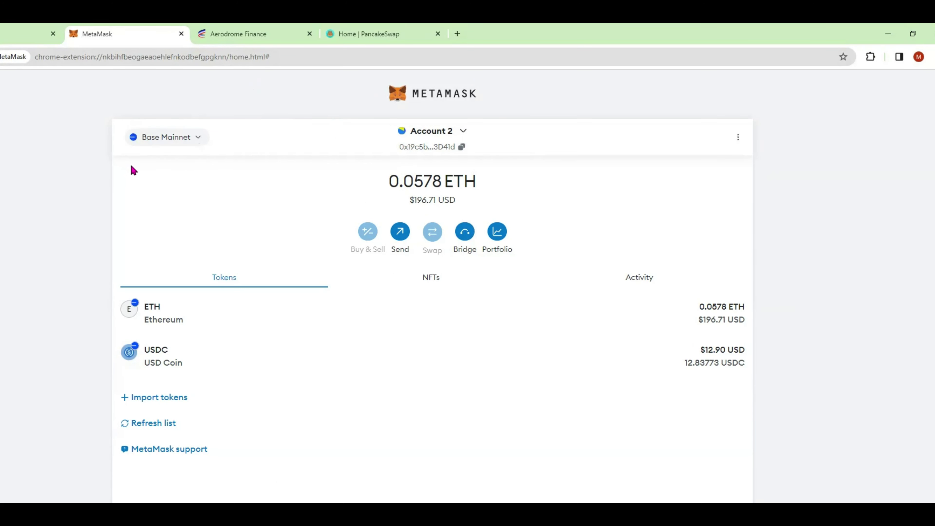
Connect the browser wallet to Aerodrome Finance and sign in, accepting the legal disclaimer.
click(246, 37)
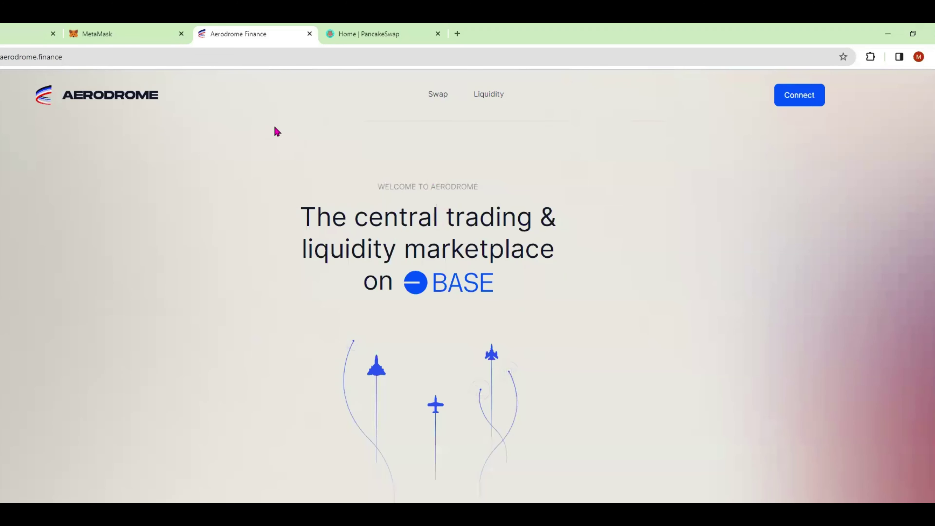
click(794, 100)
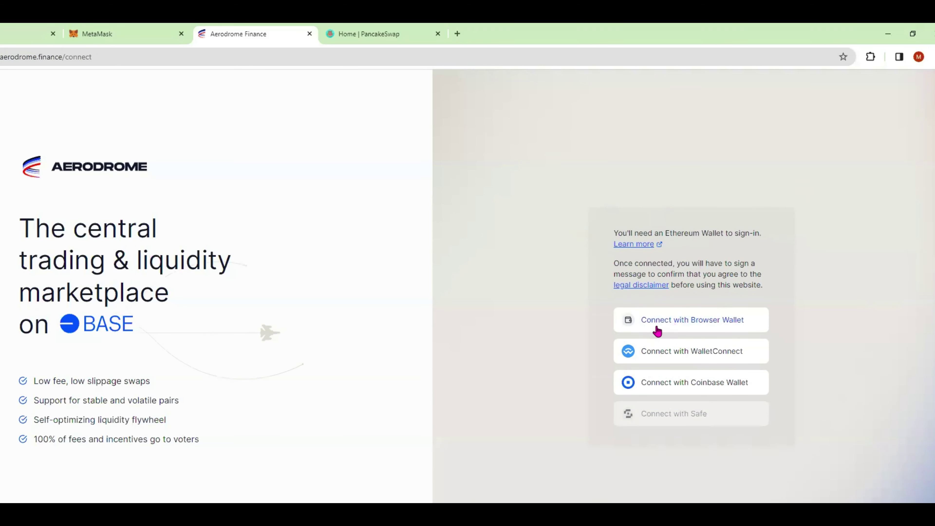
click(700, 323)
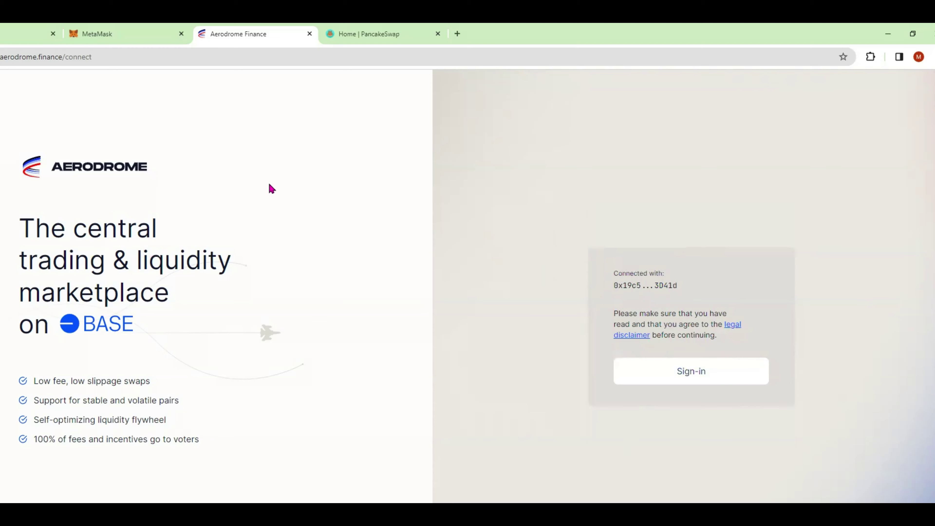
click(652, 378)
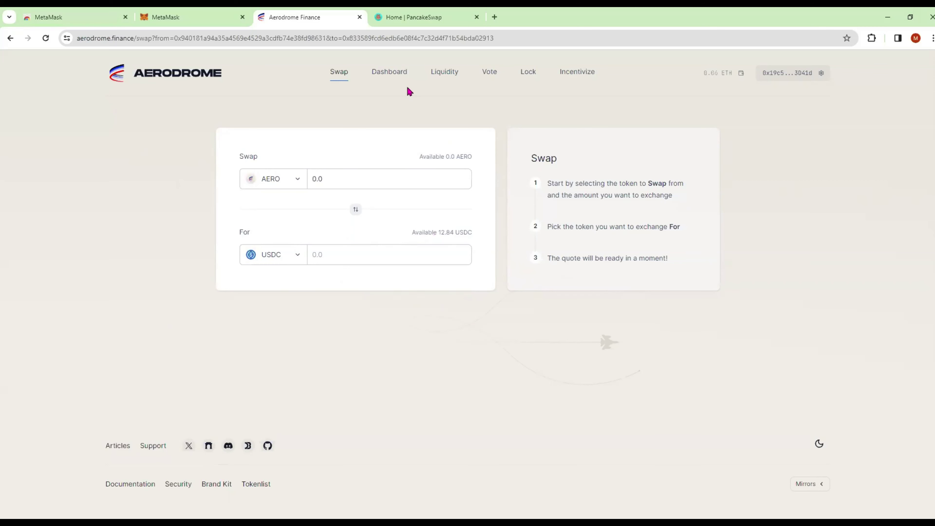
Open the Liquidity Pools table and compare APRs, noting vAMM-WETH/USDC at 74.28%.
click(444, 73)
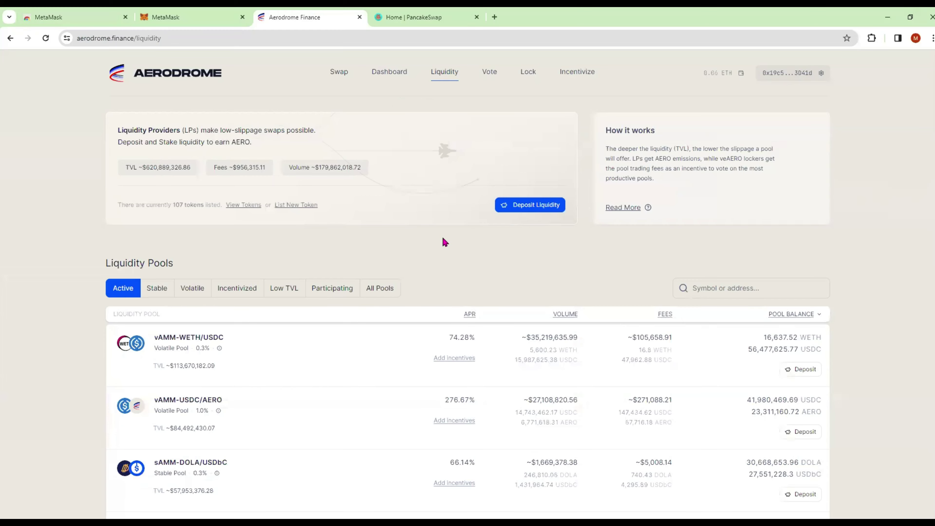
scroll(442, 242, down, 3)
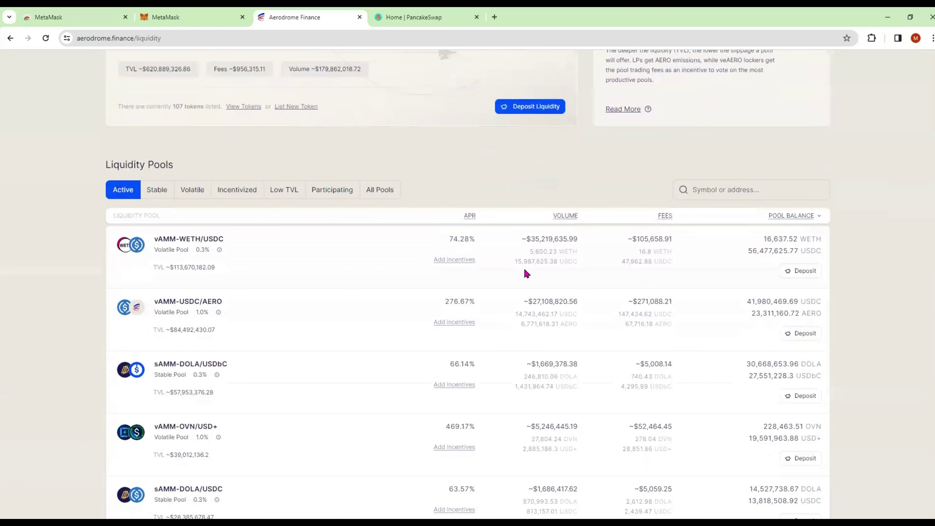
drag(457, 240, 478, 245)
click(480, 259)
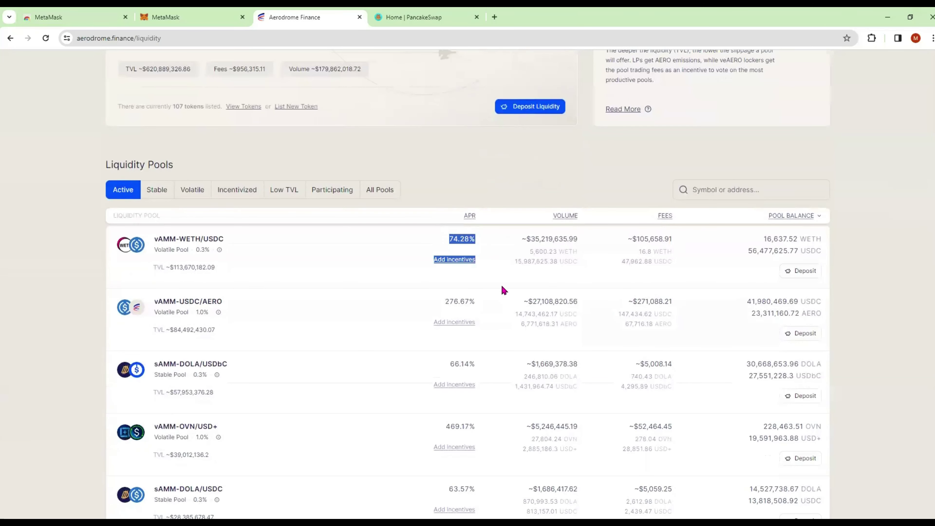
click(395, 265)
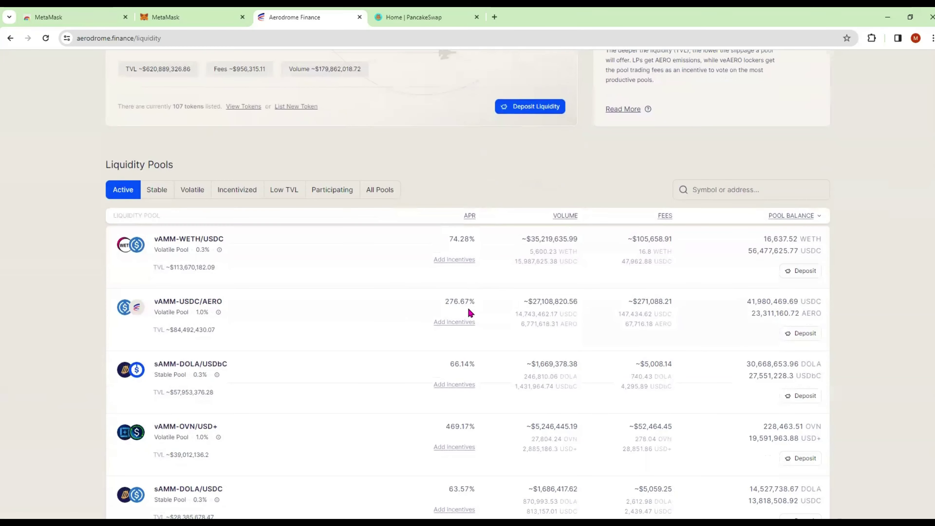
mouse_move(498, 252)
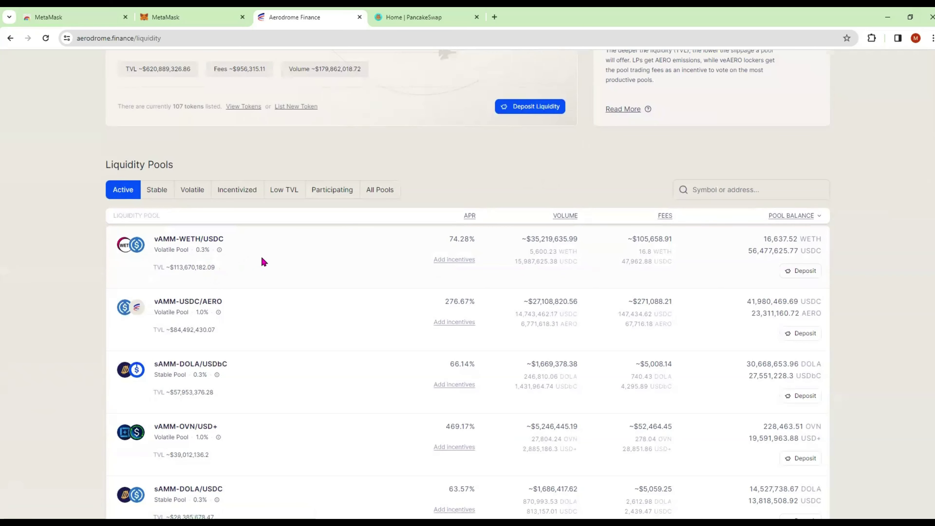
mouse_move(219, 313)
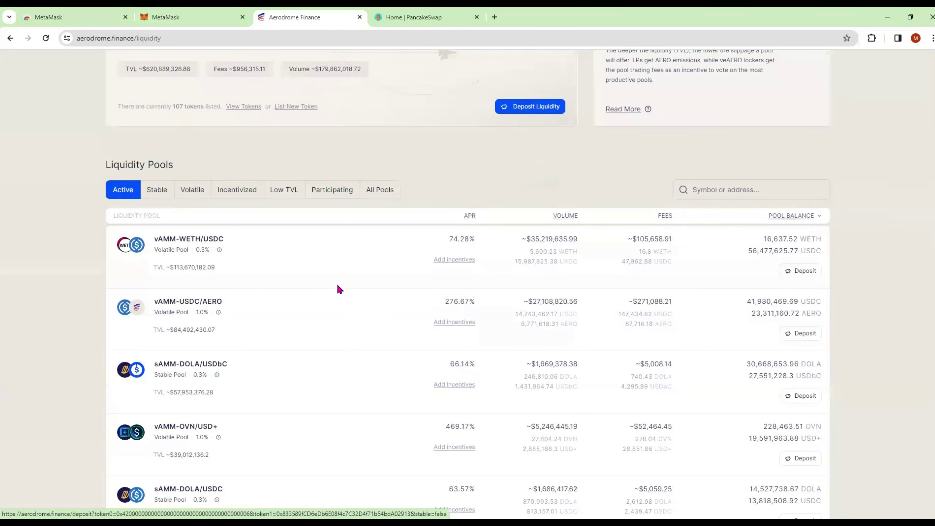
mouse_move(664, 218)
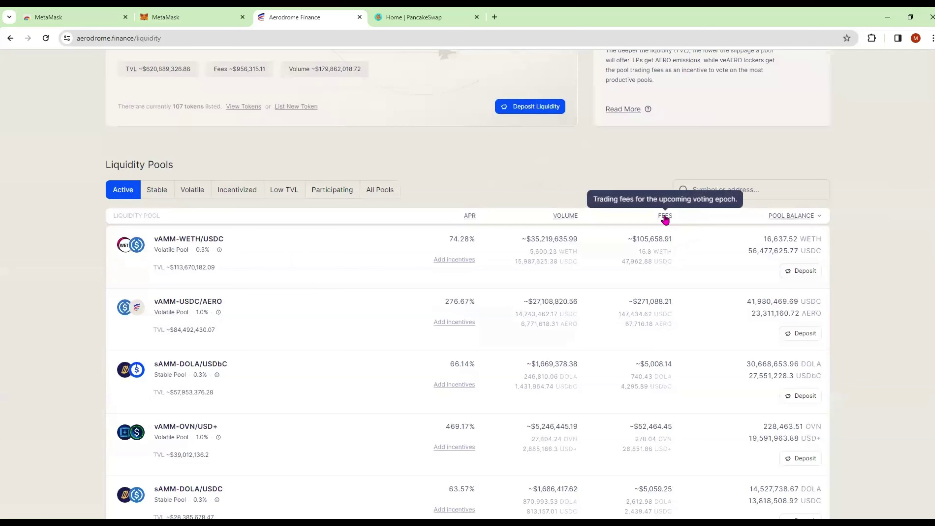
mouse_move(643, 247)
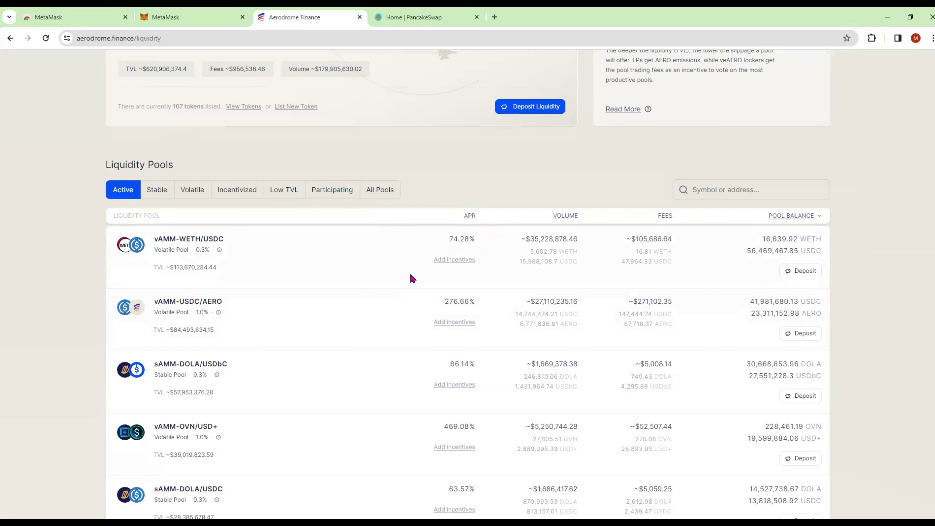
drag(489, 239, 448, 239)
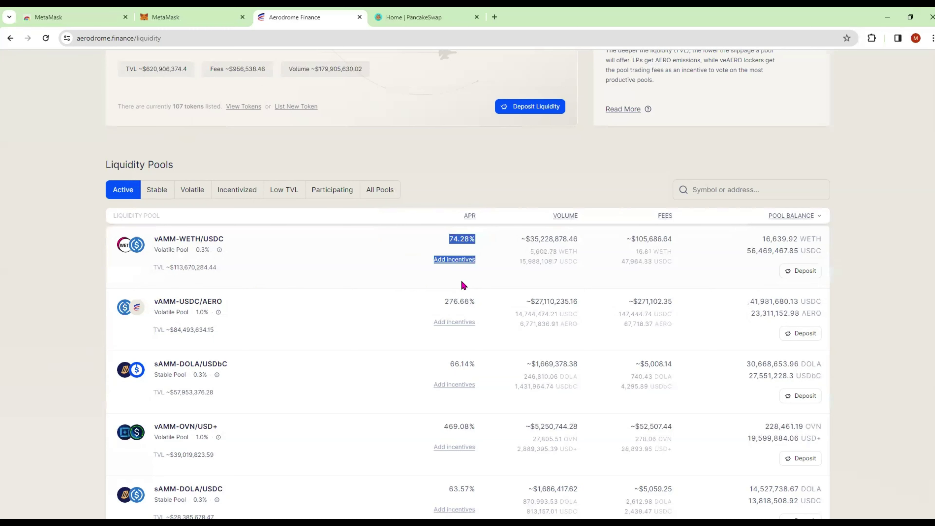
click(480, 282)
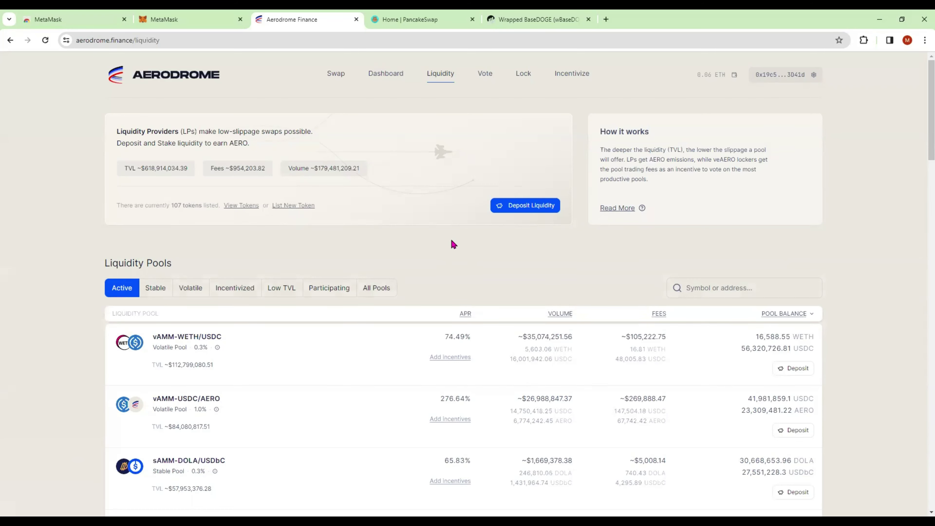
scroll(405, 256, down, 4)
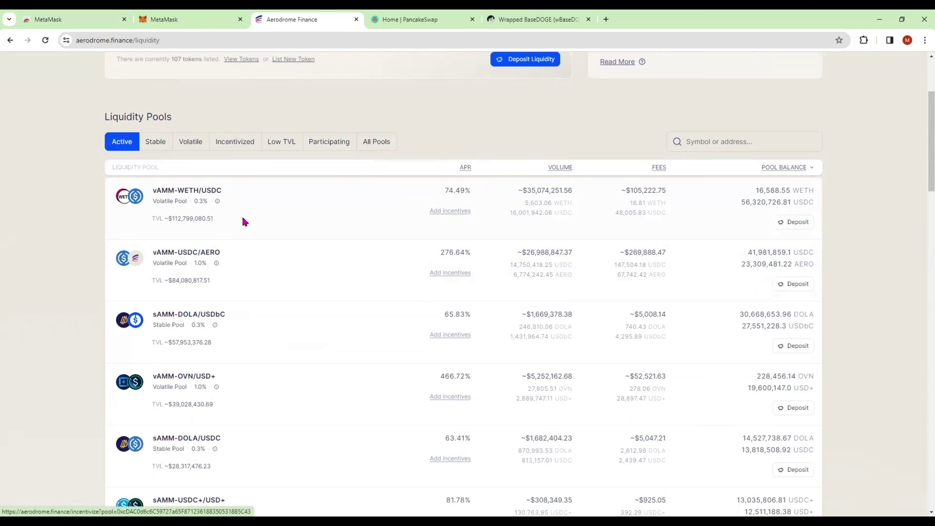
mouse_move(191, 202)
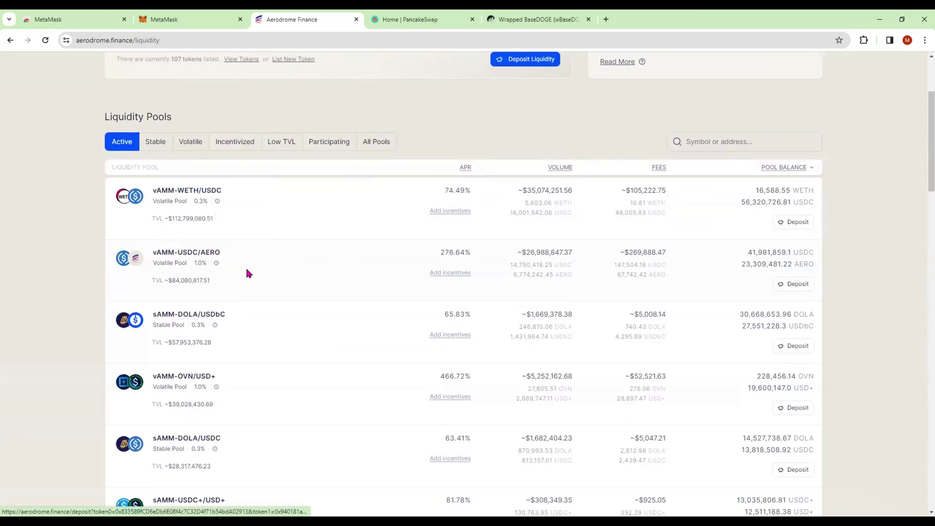
Filter the pool list by 'wba' to show the wBaseDOGE pools, then go to Swap.
click(704, 140)
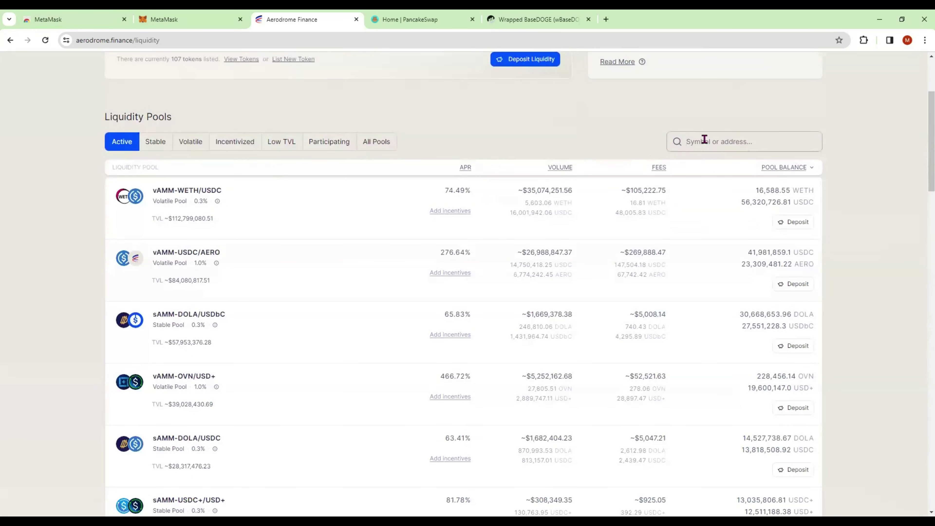
text(wba)
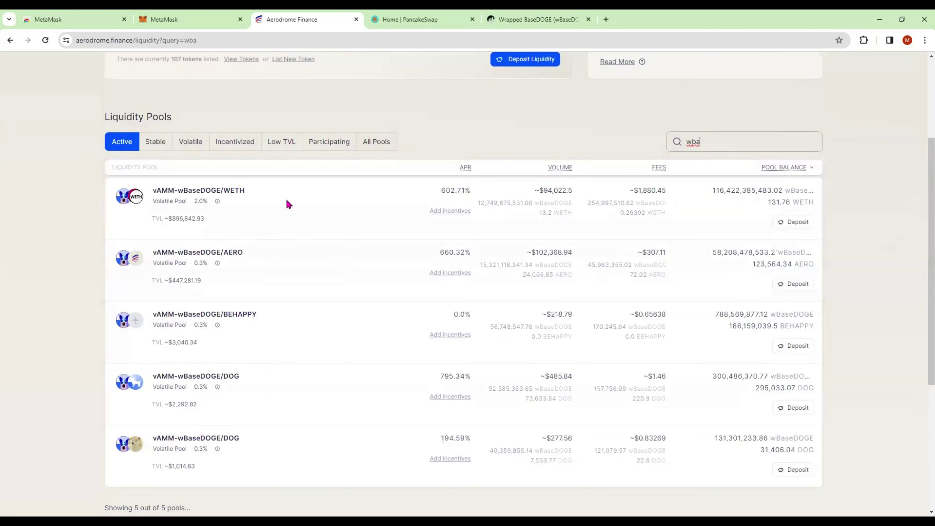
scroll(289, 204, up, 4)
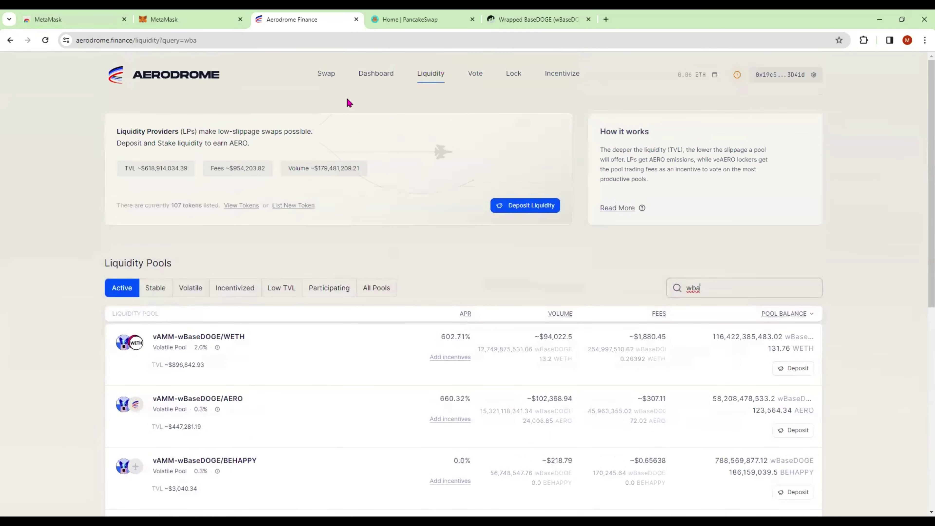
click(324, 76)
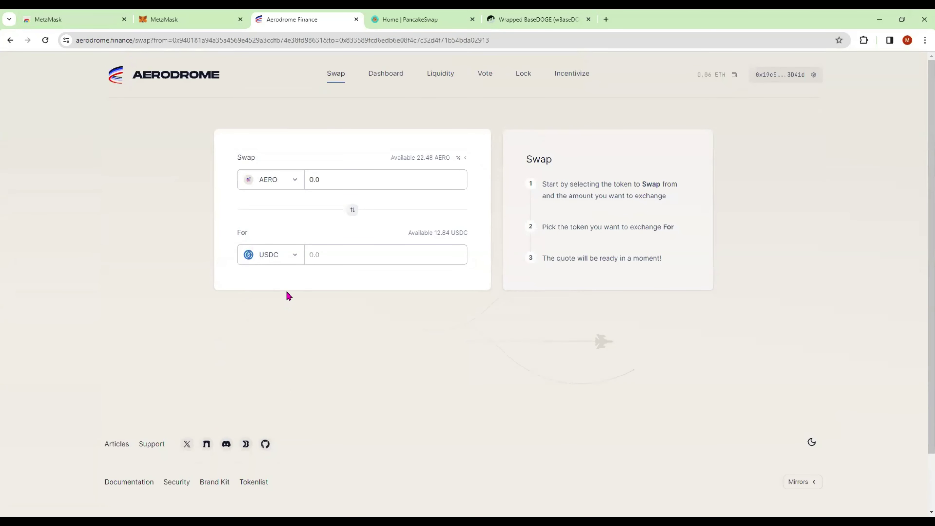
Set the swap from ETH to wBaseDOGE and leave the amount field empty.
click(291, 184)
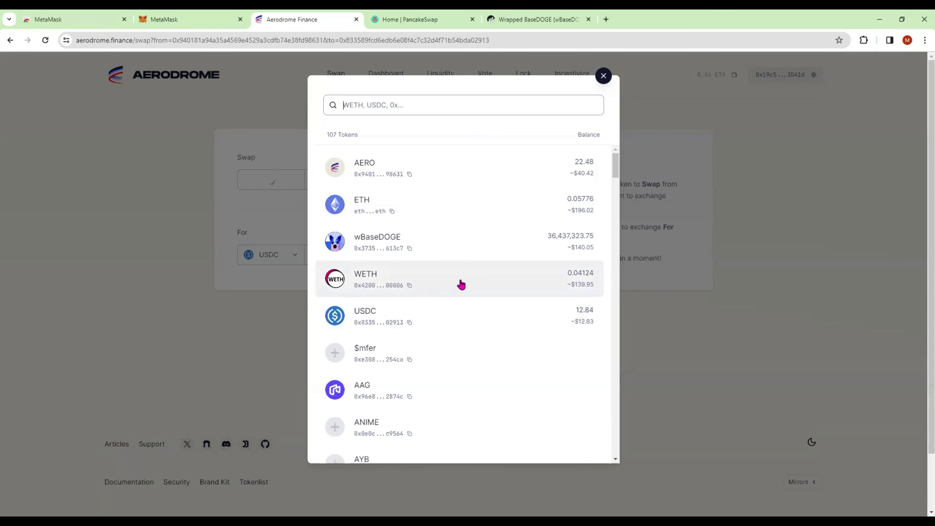
click(362, 202)
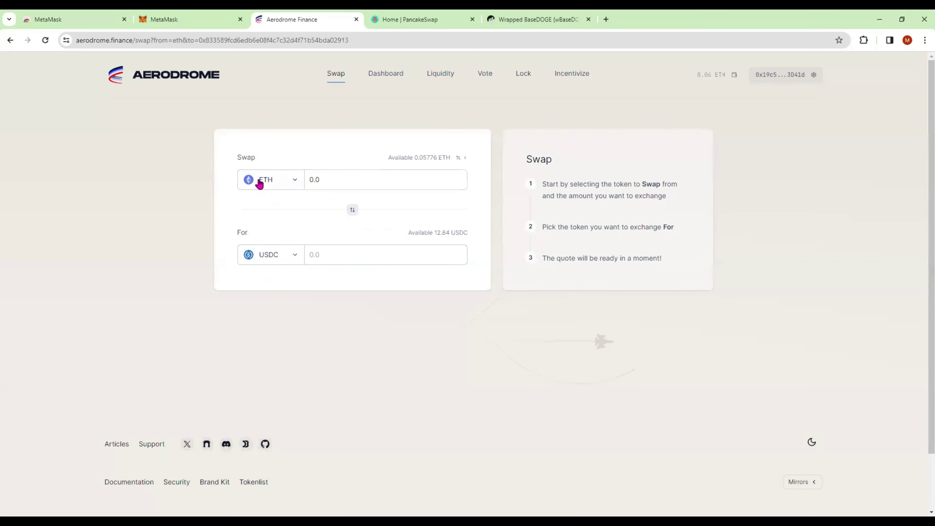
click(290, 259)
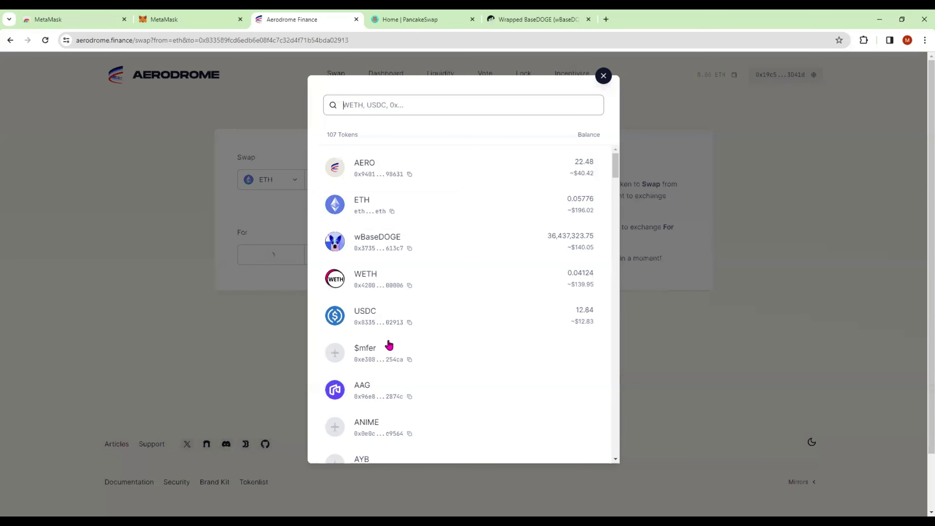
click(366, 243)
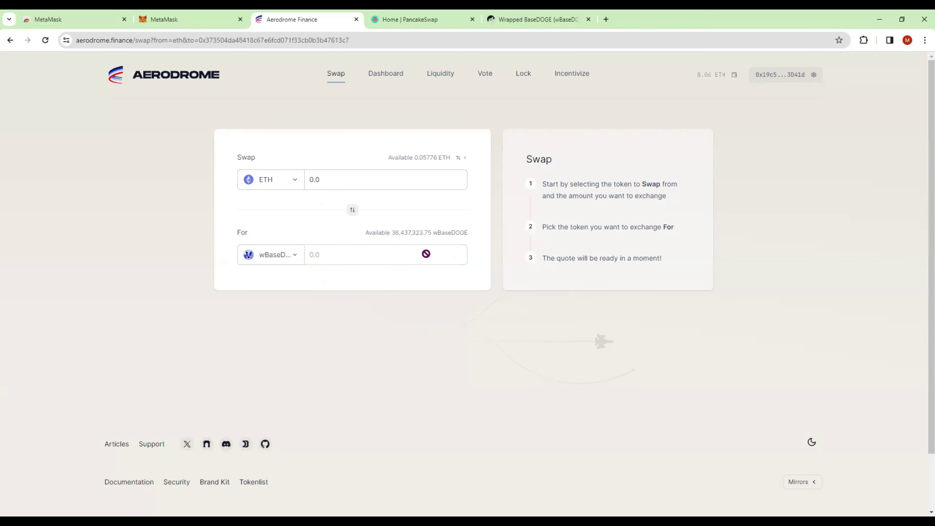
click(331, 179)
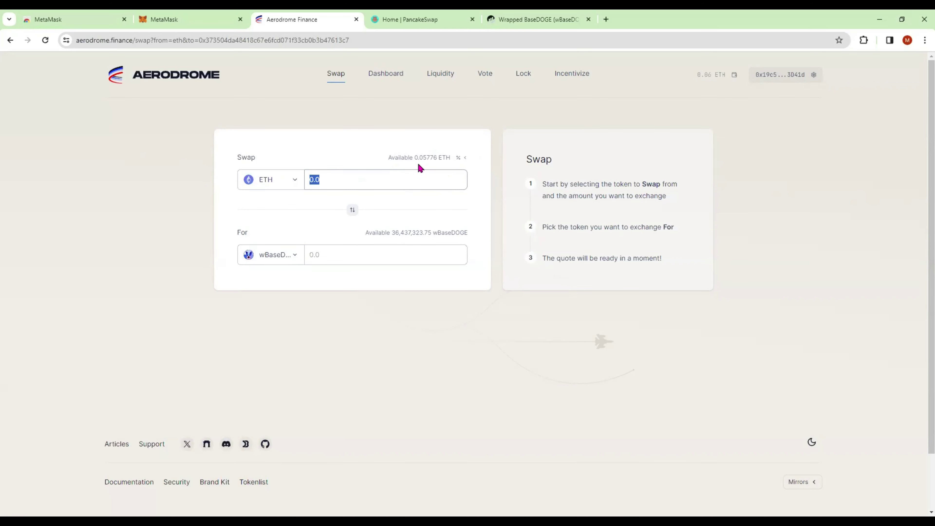
text(0)
key(BackSpace)
Reverse to wBaseDOGE→ETH, enter the full wBaseDOGE balance, allow wBaseDOGE and swap.
click(354, 211)
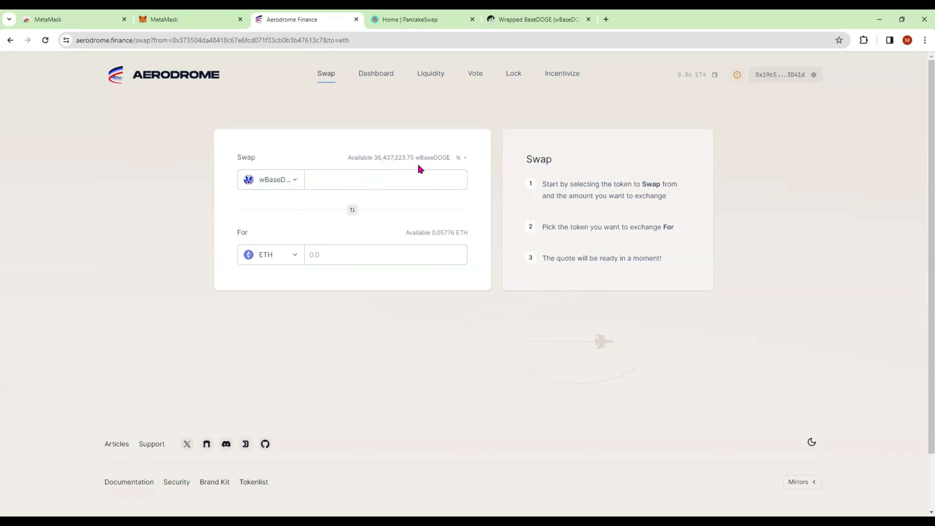
click(384, 159)
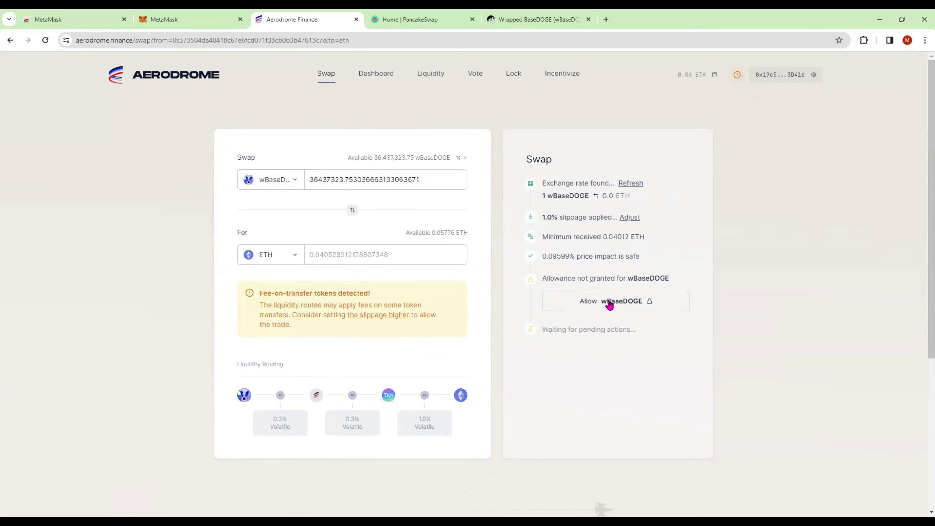
click(610, 303)
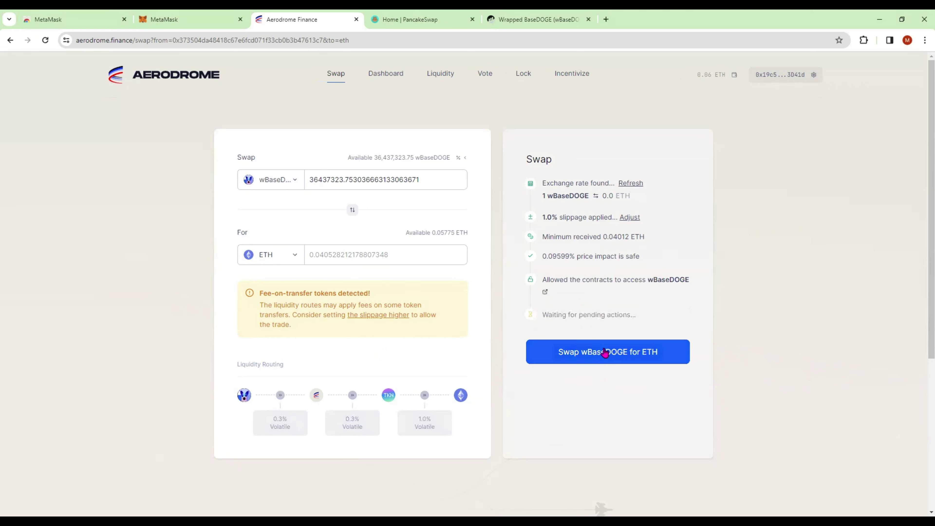
click(597, 352)
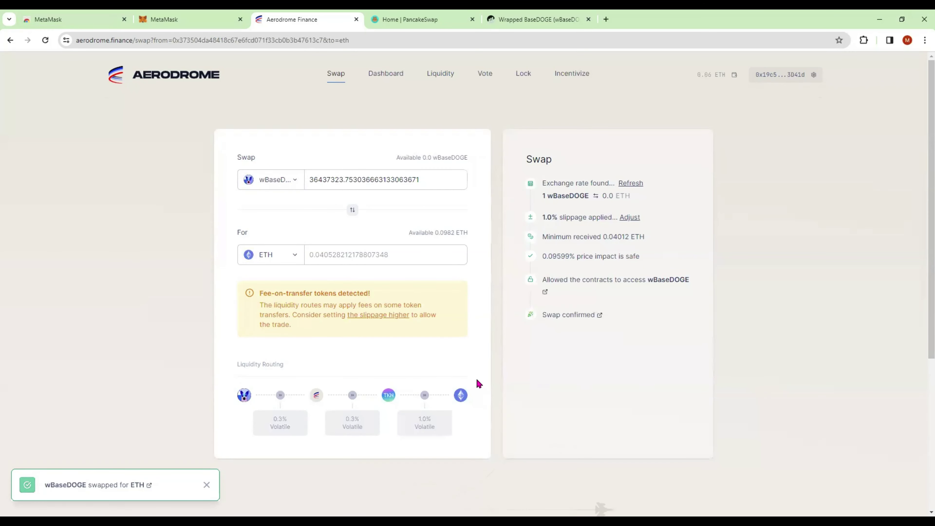
In MetaMask, open the WETH details and copy the 0.04123 WETH balance.
click(171, 20)
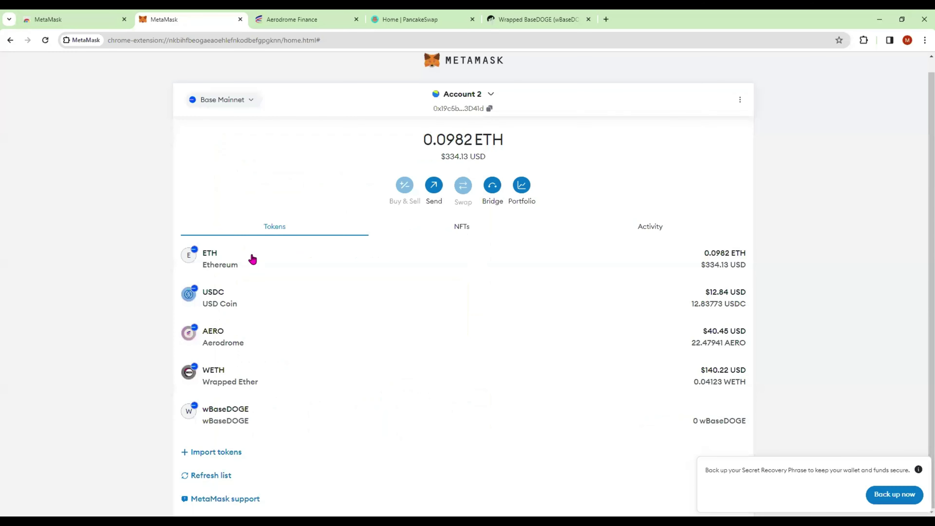
click(714, 383)
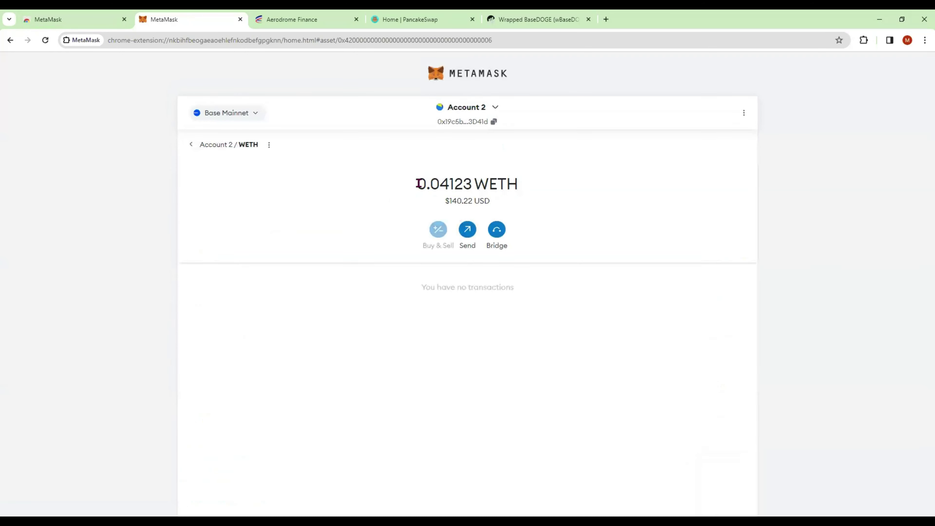
drag(423, 183, 472, 184)
key(ctrl+c)
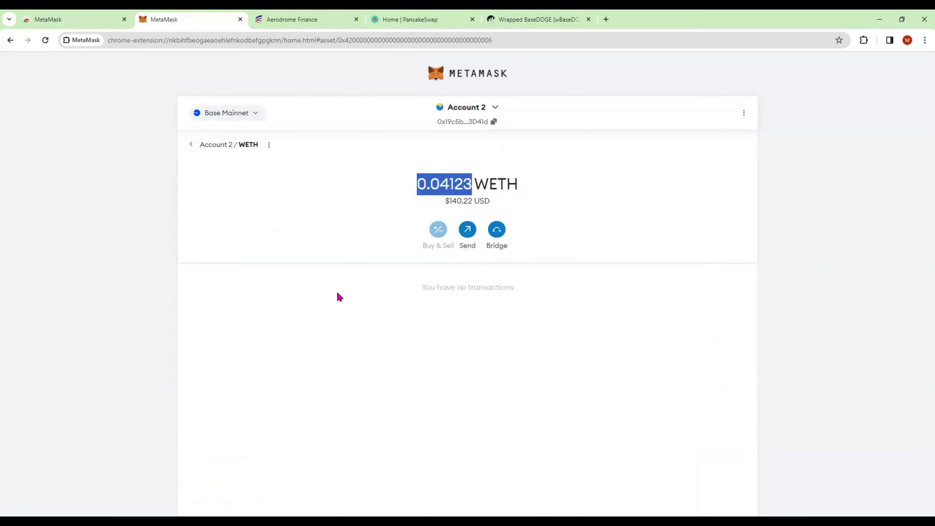
click(11, 40)
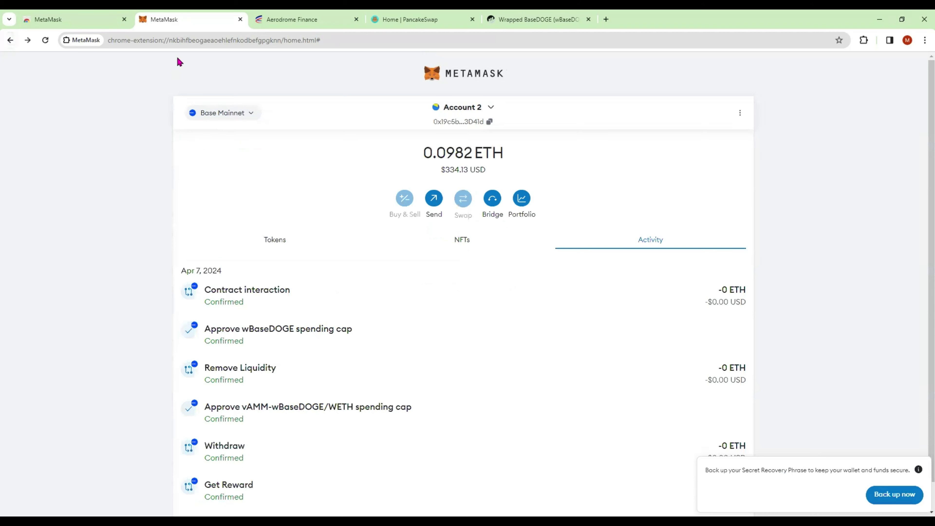
Back on Aerodrome's swap form, choose ETH as the token to swap from.
click(284, 20)
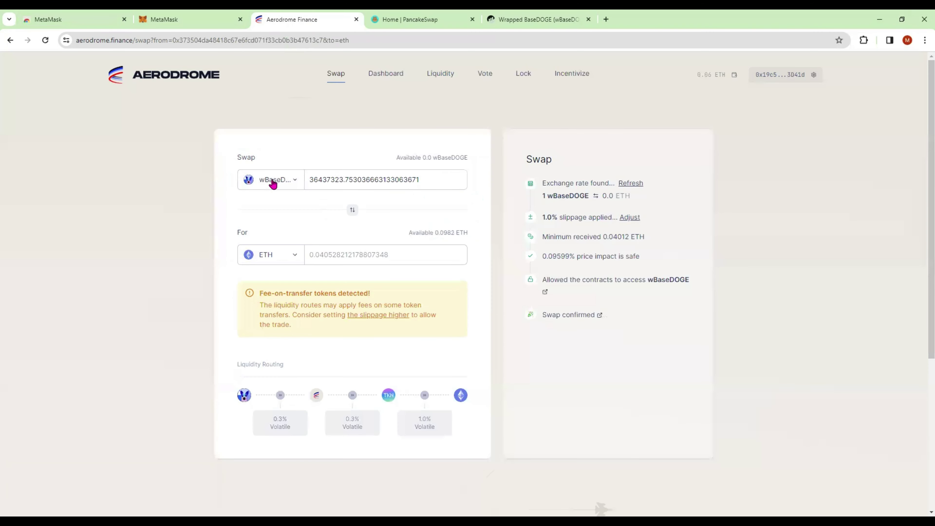
click(293, 184)
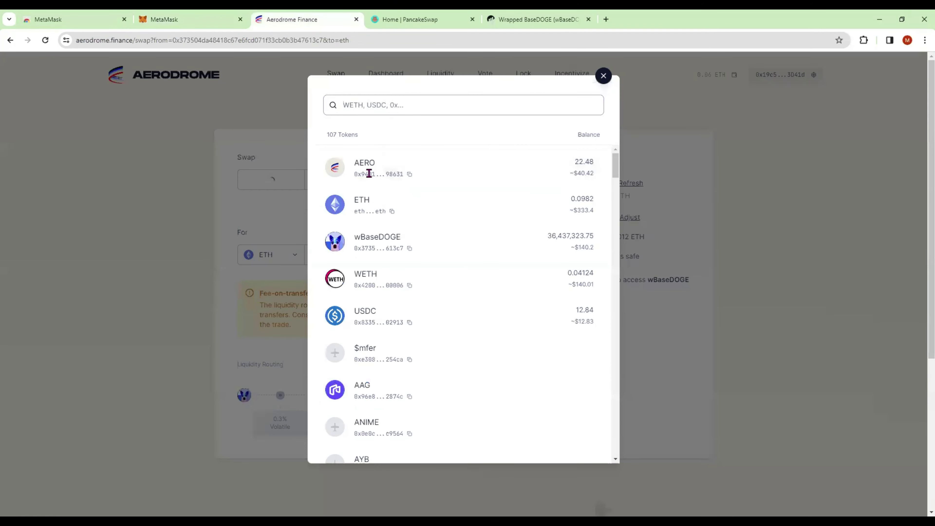
drag(361, 211, 357, 211)
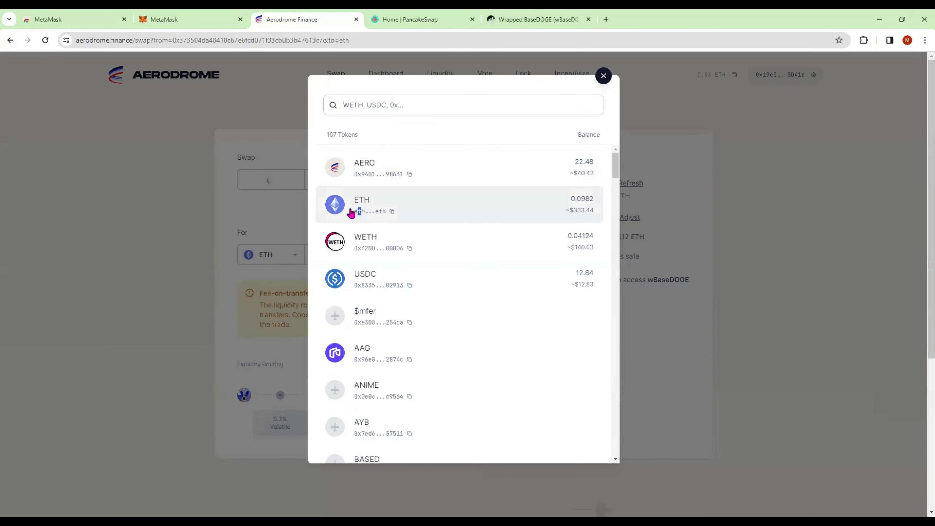
click(584, 209)
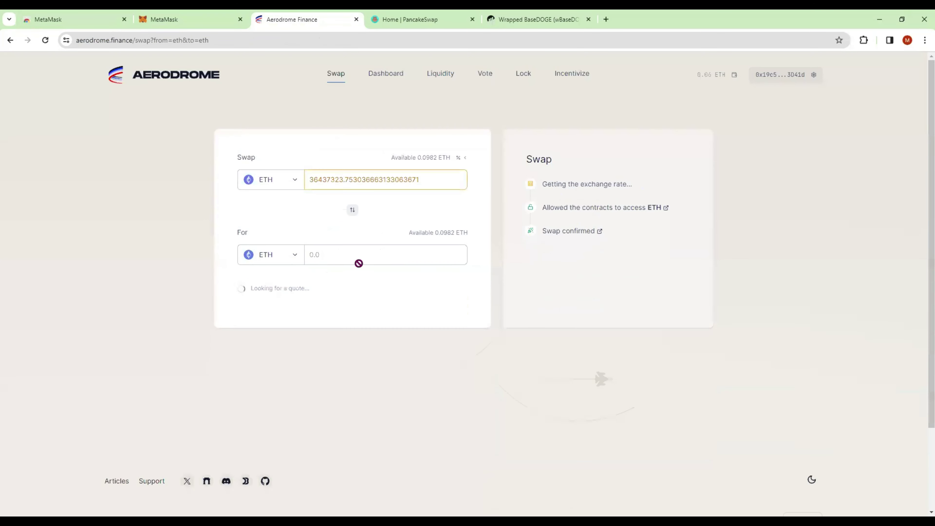
Set WETH as the token to receive and paste 0.04123 as the ETH amount.
click(271, 259)
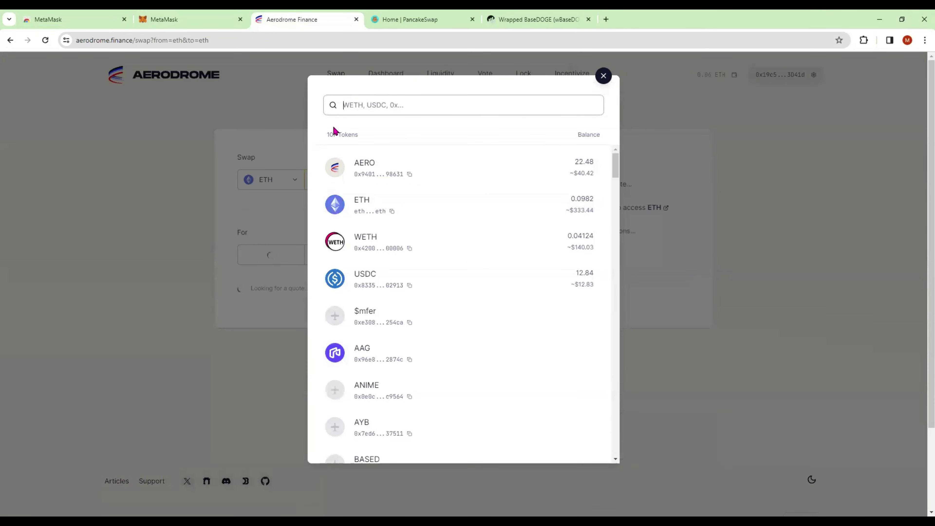
text(we)
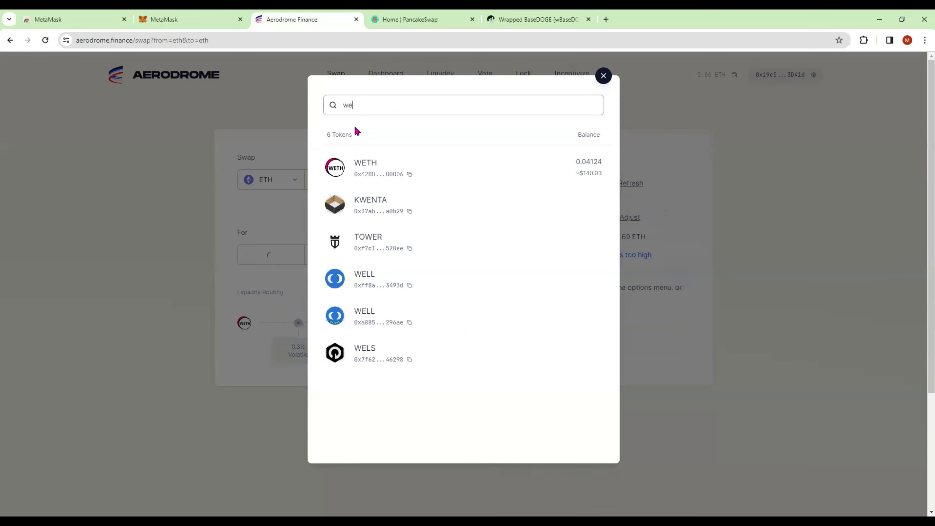
key(BackSpace)
key(BackSpace)
text(weth)
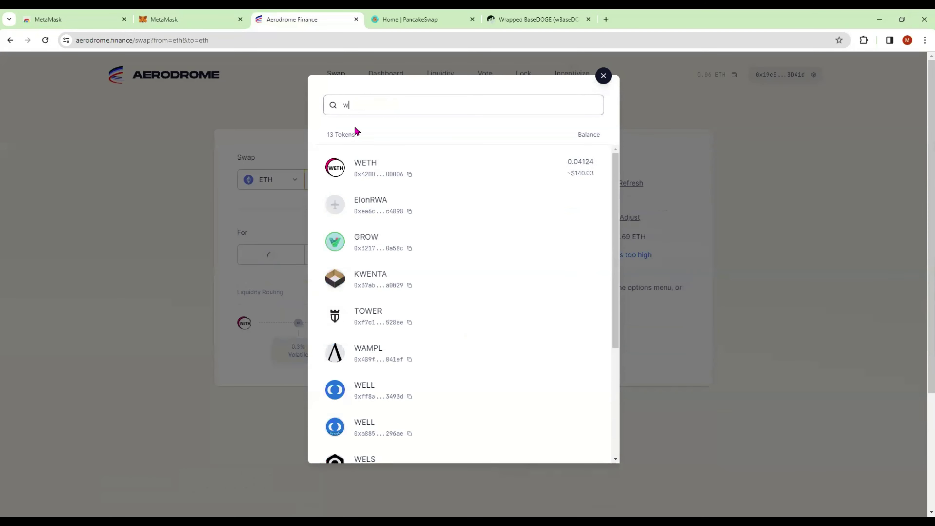
click(386, 179)
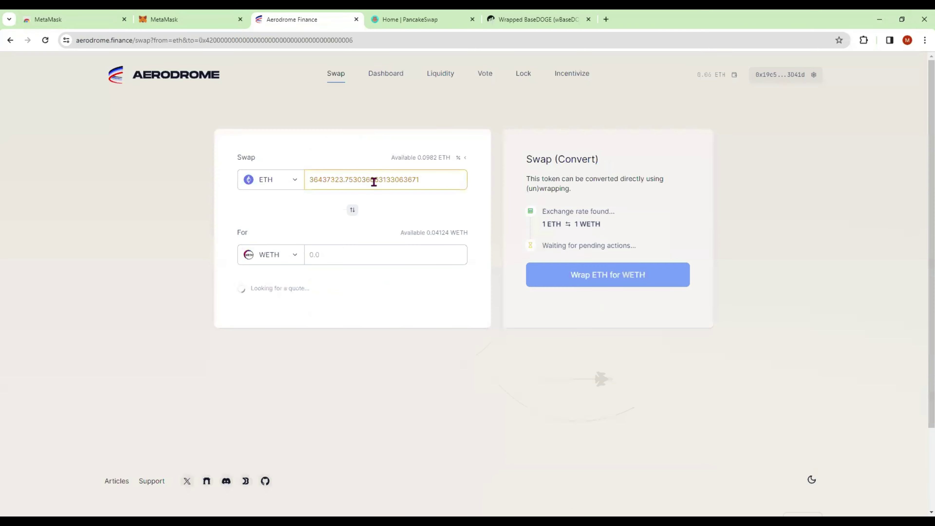
double_click(420, 181)
key(BackSpace)
key(ctrl+v)
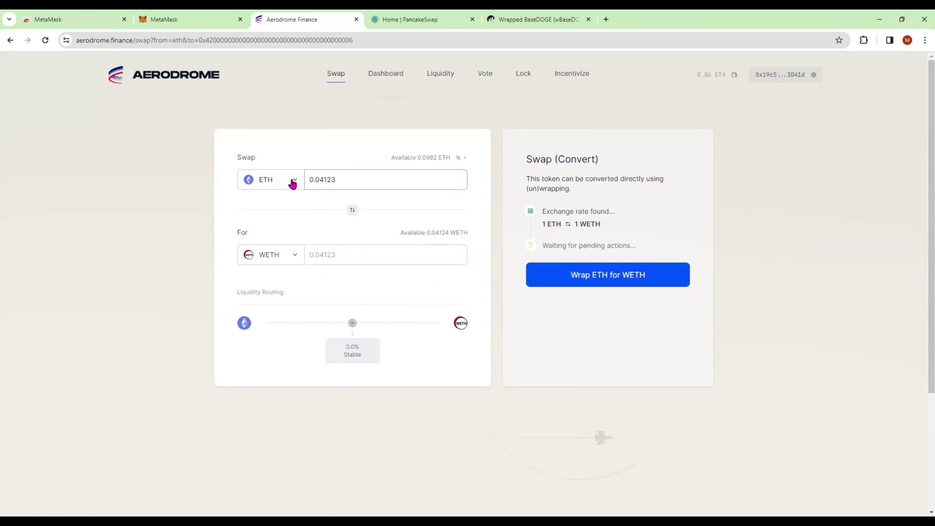
Change the received token from WETH to wBaseDOGE and start the 0.04123 ETH swap.
click(294, 257)
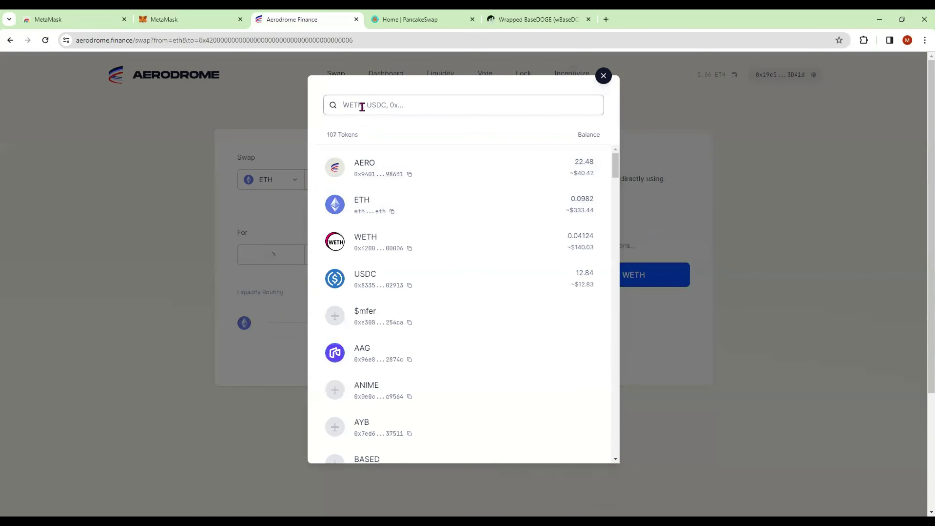
text(wbas)
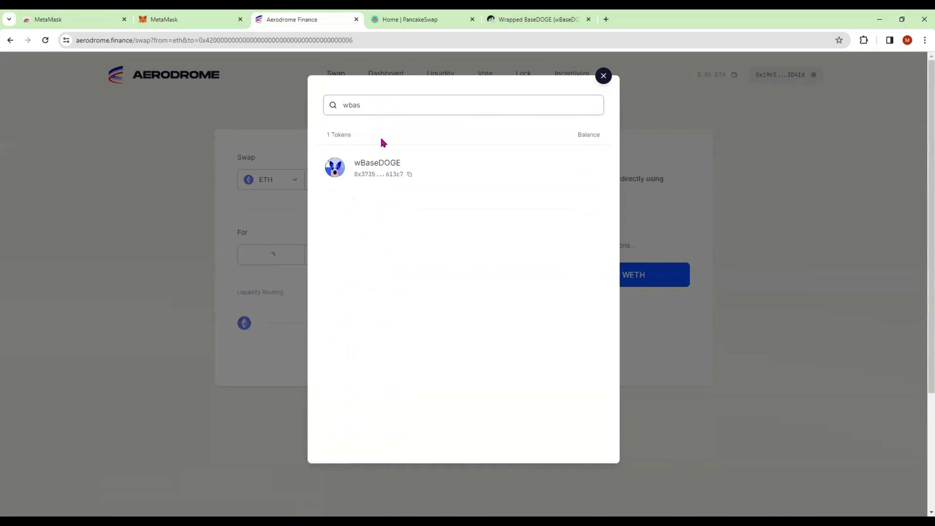
click(376, 173)
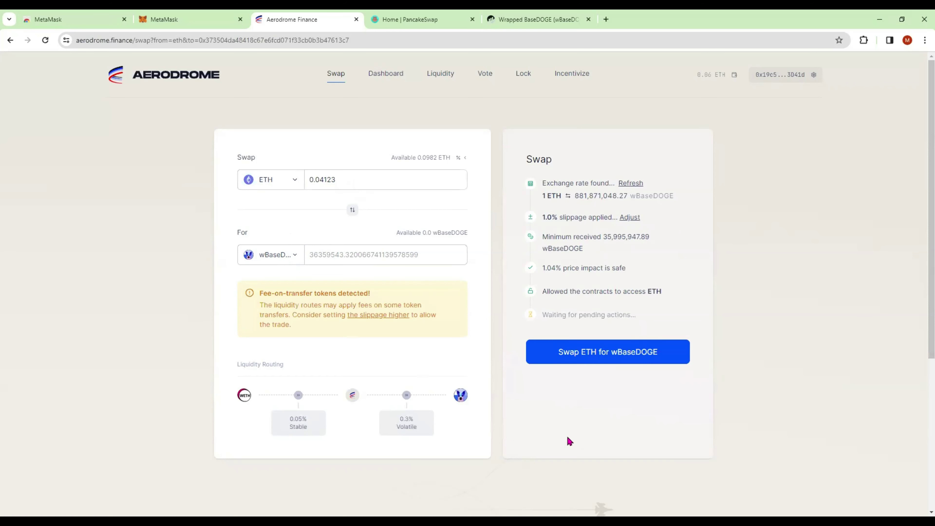
click(599, 354)
Submit the 0.04123 ETH to wBaseDOGE swap and wait for confirmation.
click(585, 354)
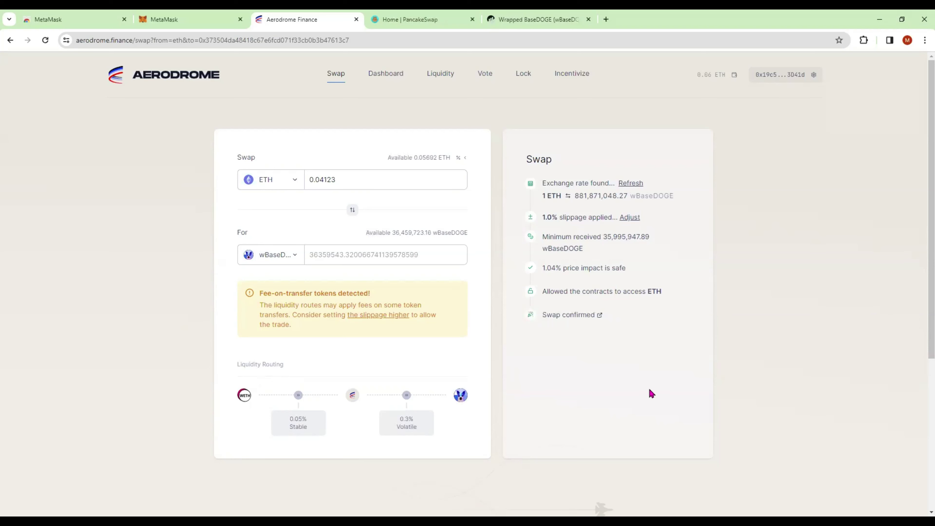
In MetaMask, view token balances confirming 36,459,723.16091 wBaseDOGE held.
click(221, 25)
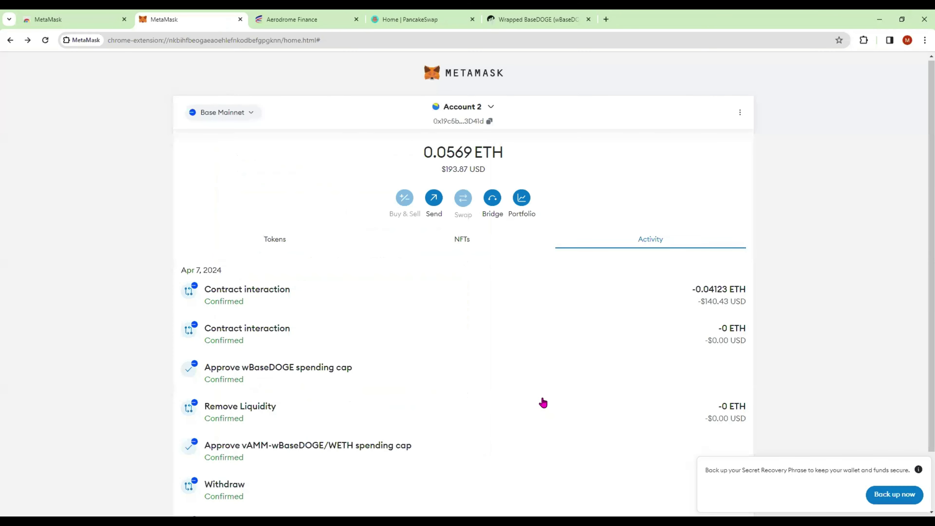
scroll(542, 402, down, 2)
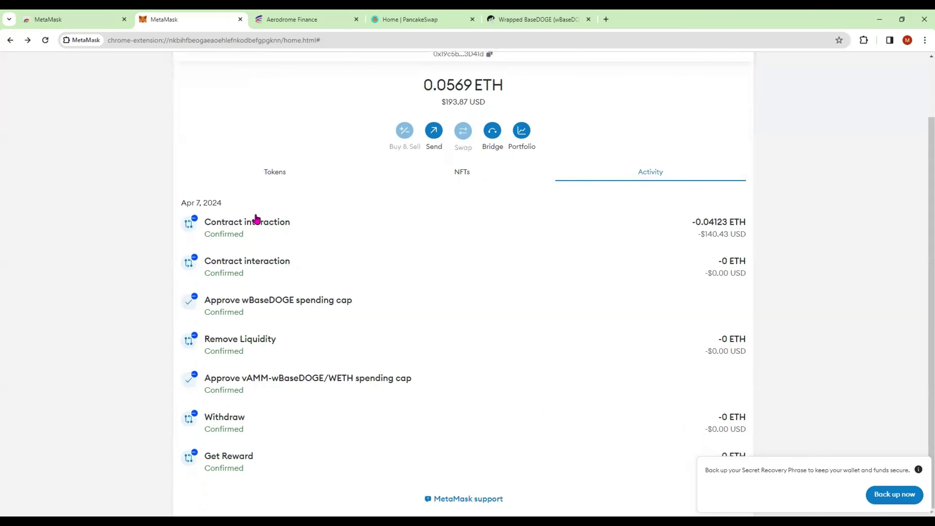
click(264, 176)
scroll(264, 312, down, 1)
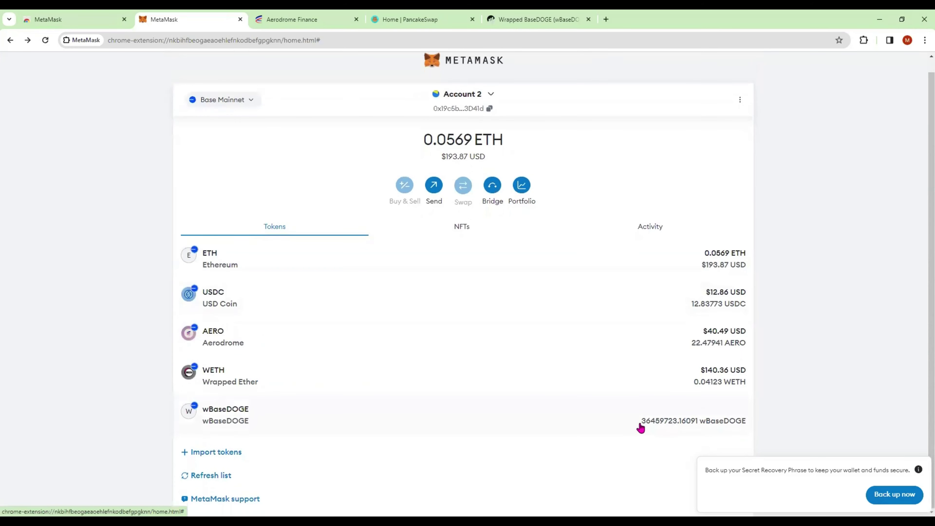
Search the liquidity pools for 'wbase' and open the vAMM-wBaseDOGE/WETH deposit page.
key(ctrl+Tab)
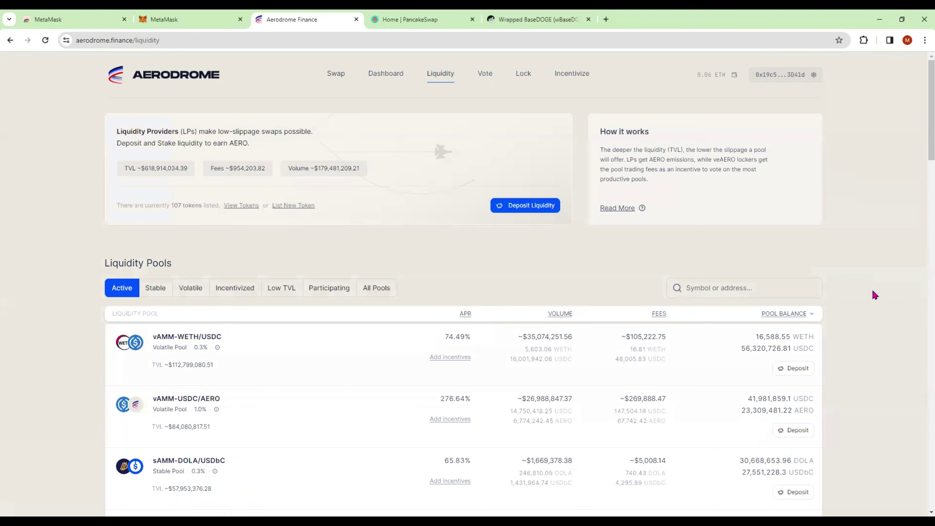
scroll(875, 293, down, 1)
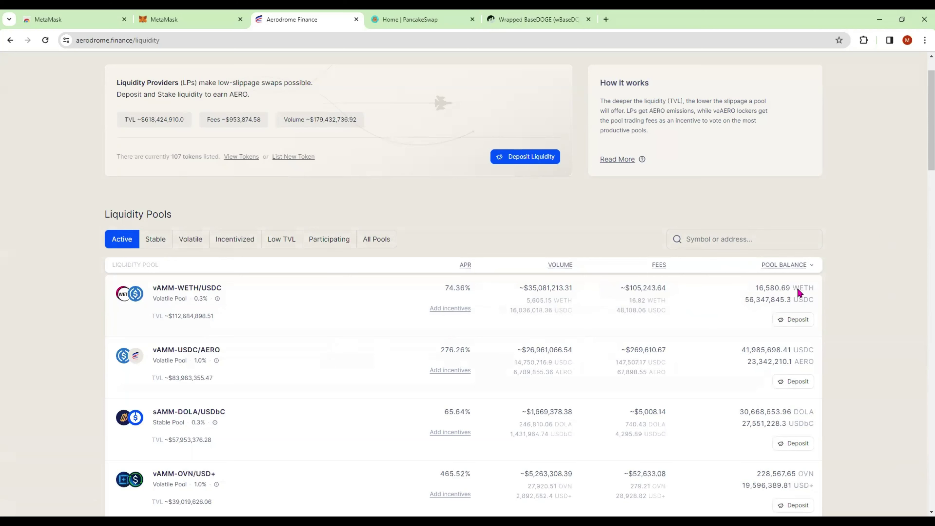
scroll(346, 345, down, 2)
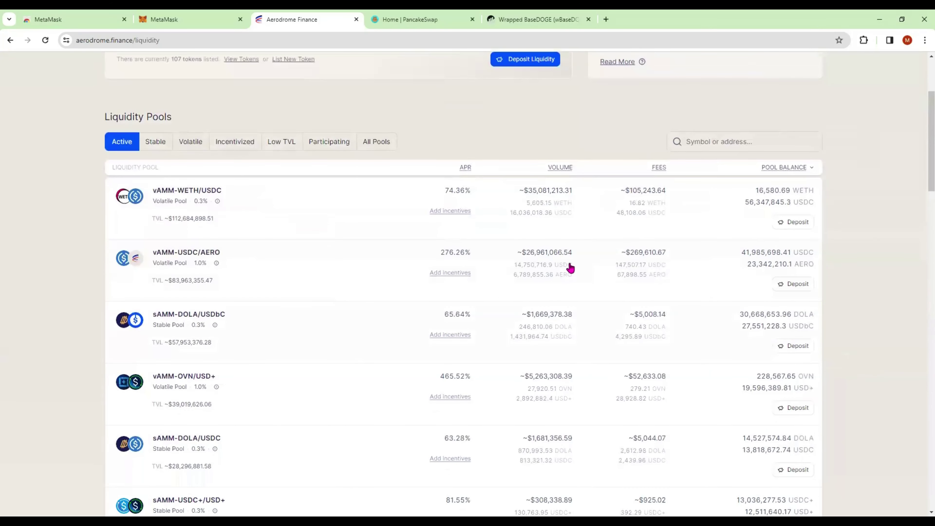
click(714, 138)
text(w)
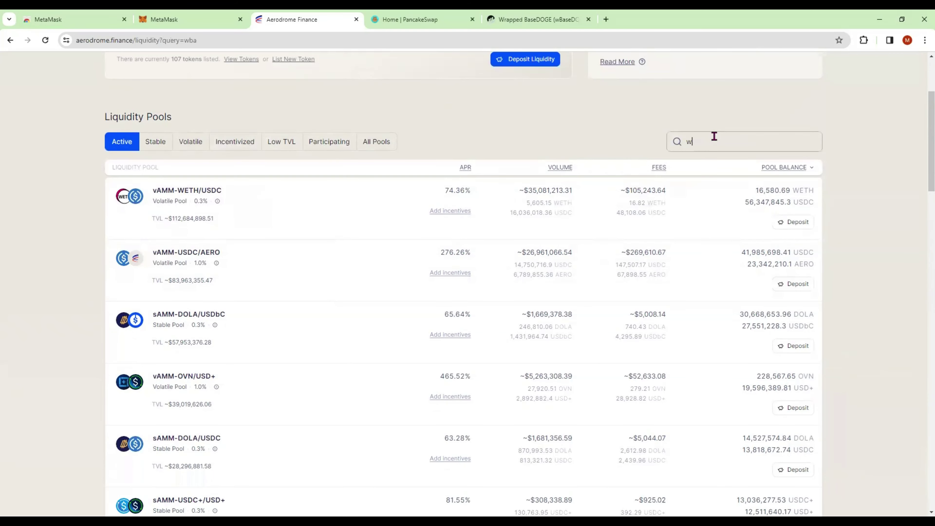
text(base)
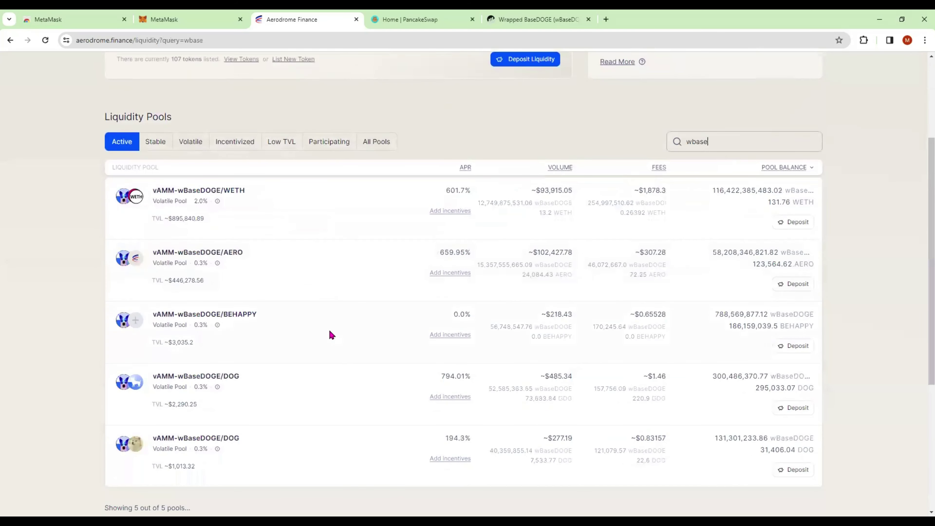
click(235, 191)
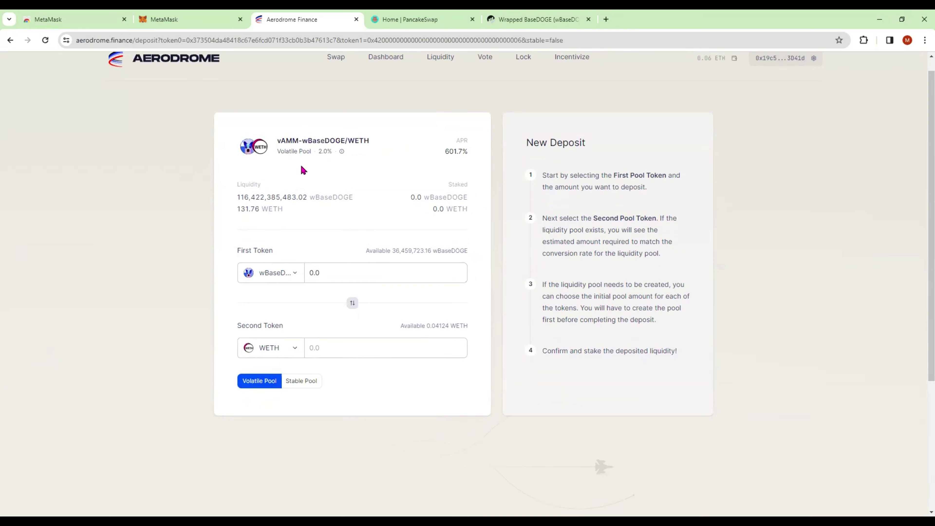
Enter the full 0.04124 WETH balance, with about 36,437,323.75 wBaseDOGE, and allow WETH and wBaseDOGE.
mouse_move(325, 158)
click(411, 254)
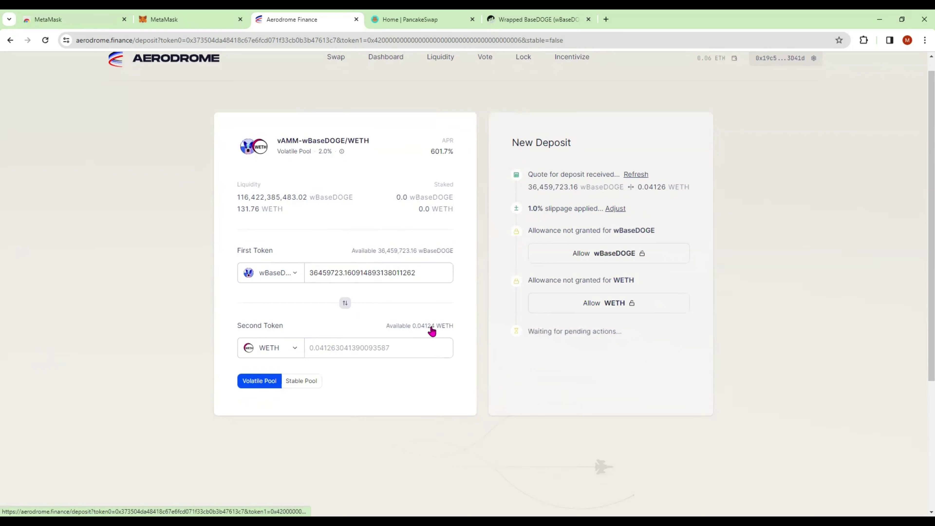
drag(418, 272, 310, 273)
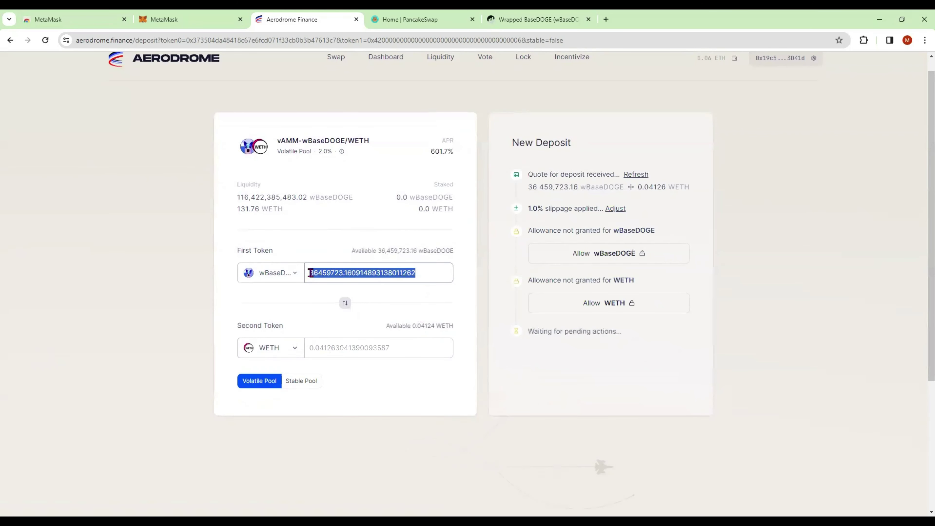
key(BackSpace)
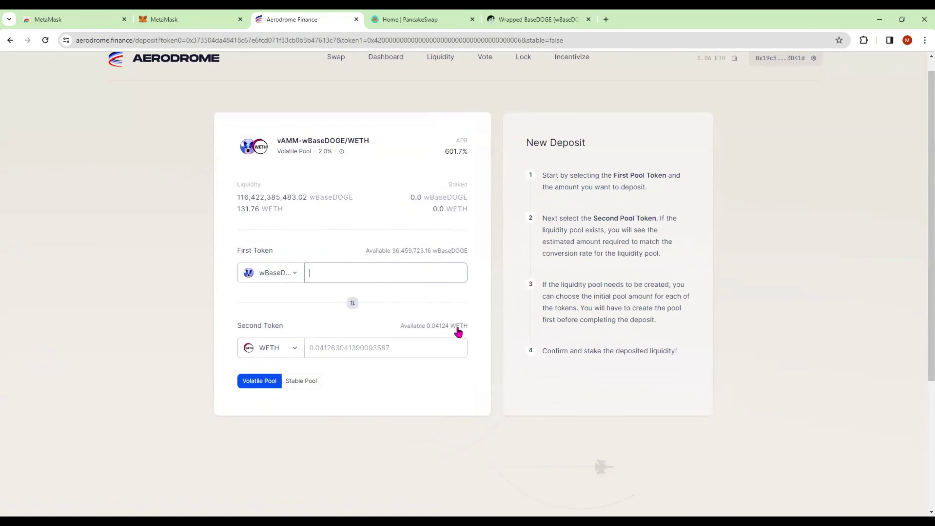
click(353, 303)
click(434, 250)
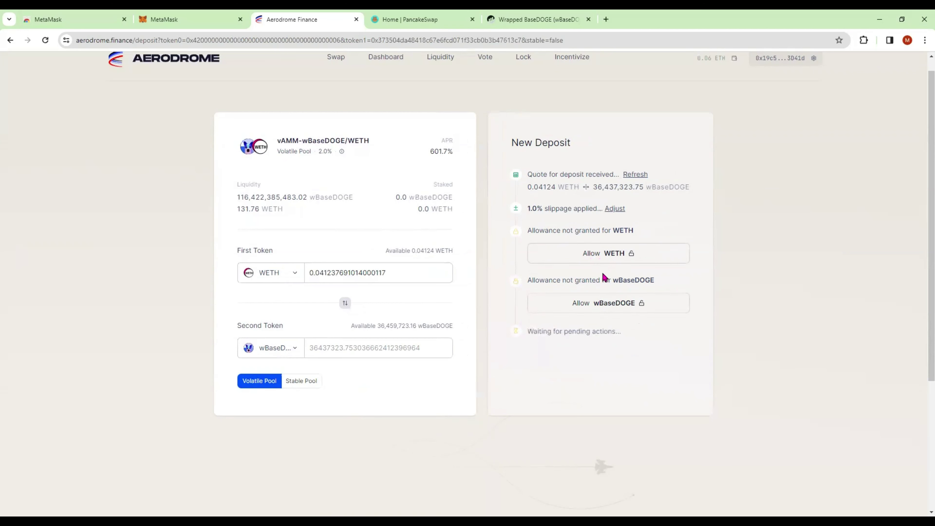
click(595, 253)
click(610, 305)
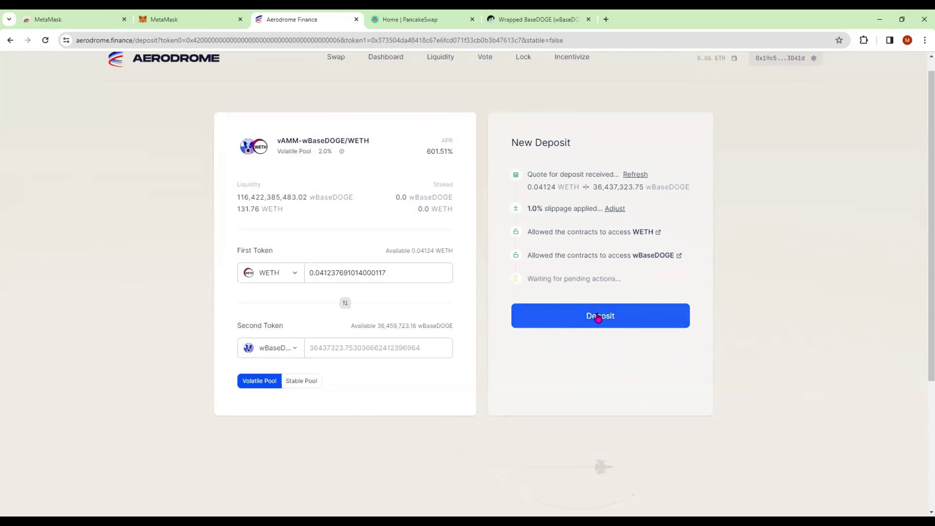
Submit the 0.04124 WETH / 36,437,323.75 wBaseDOGE deposit and confirm it in MetaMask.
click(596, 313)
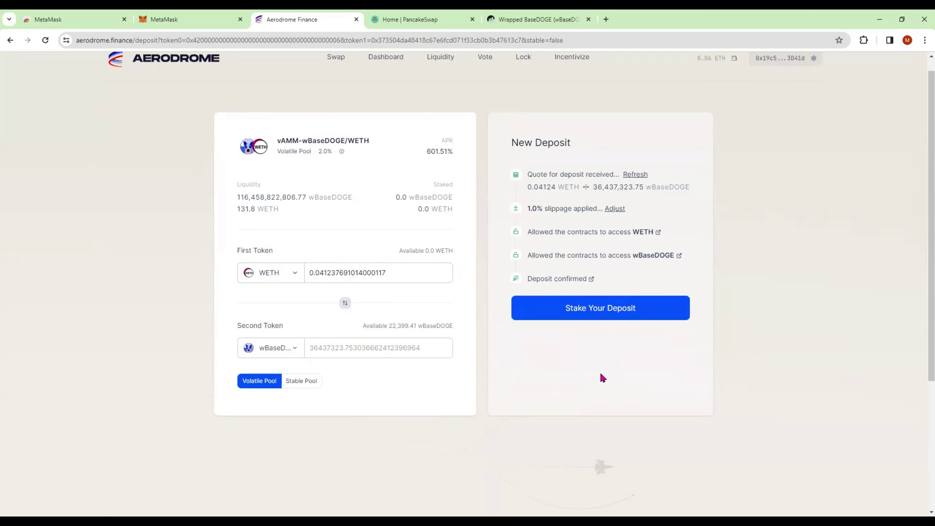
Stake the new deposit at 100% and allow the vAMM-wBaseDOGE/WETH LP token.
click(595, 313)
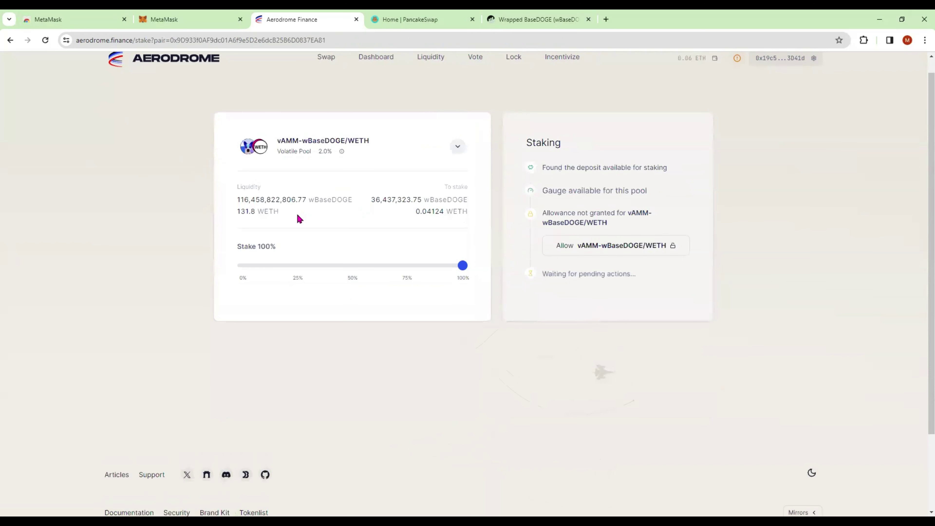
mouse_move(401, 216)
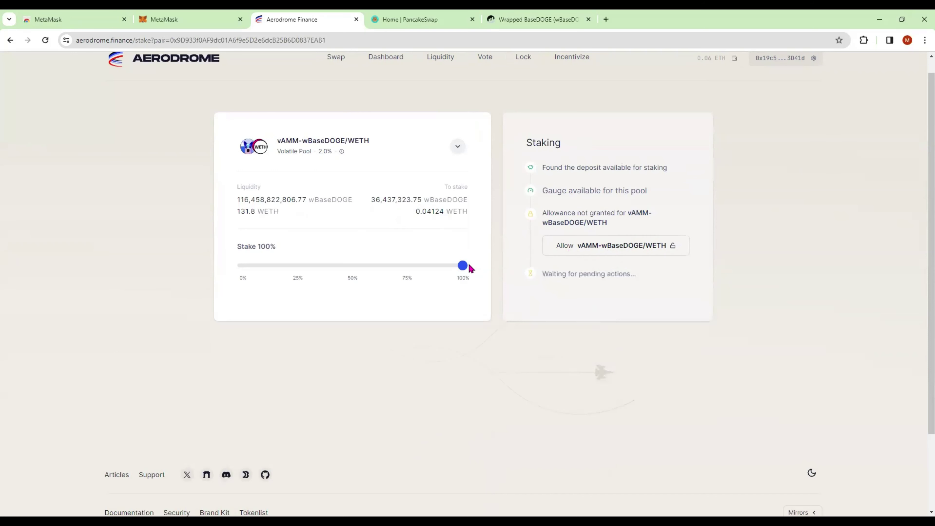
click(605, 253)
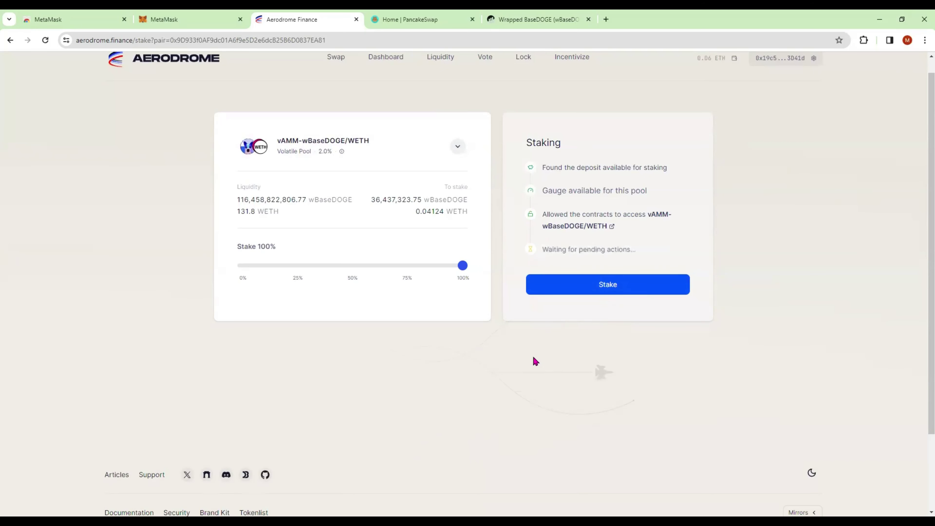
Check MetaMask's Activity list for the confirmed Deposit and vAMM-wBaseDOGE/WETH spending-cap approval.
click(170, 20)
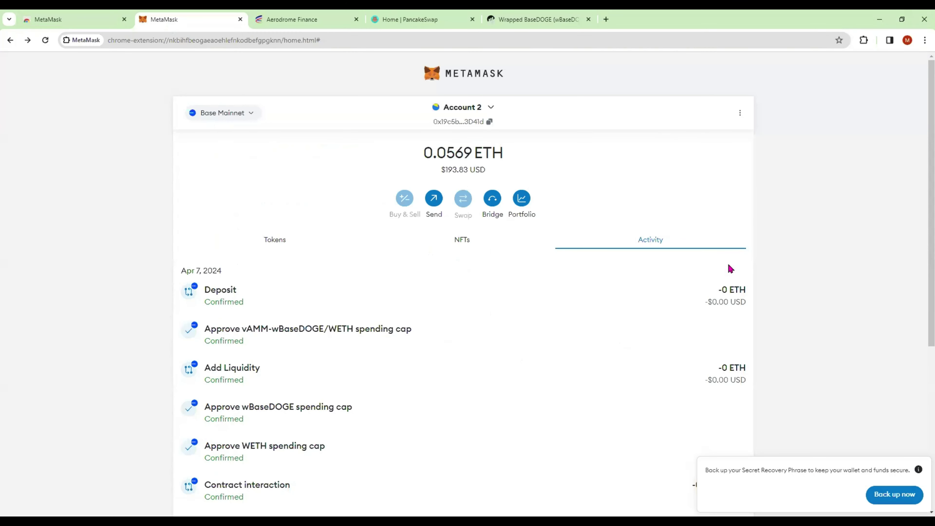
scroll(538, 290, down, 3)
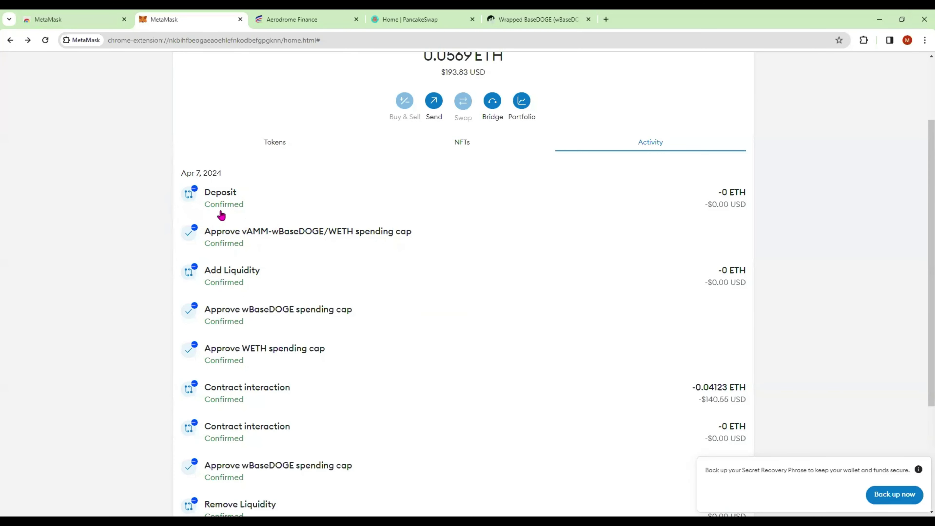
scroll(510, 362, up, 3)
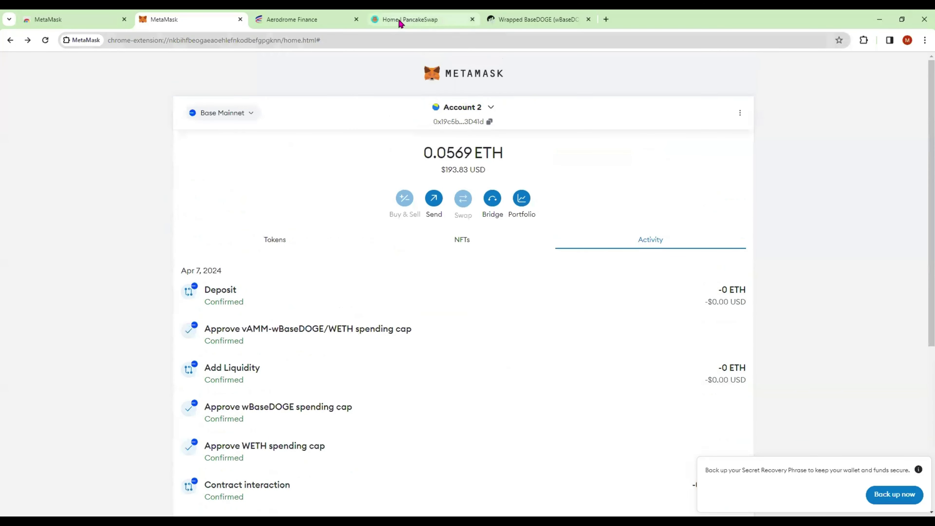
Review the dashboard's staked vAMM-wBaseDOGE/WETH position: 36,437,794.61 wBaseDOGE and 0.04124 WETH, plus its AERO rewards.
click(292, 20)
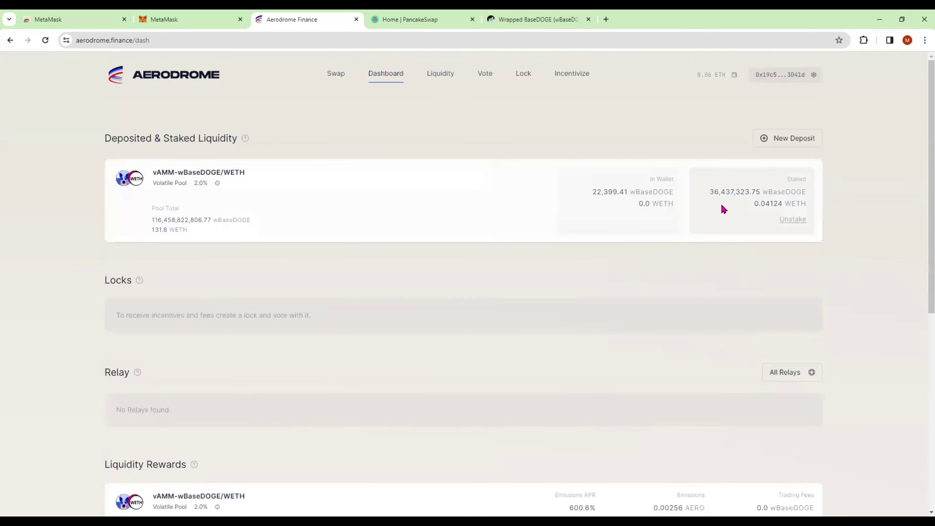
mouse_move(774, 196)
mouse_move(736, 192)
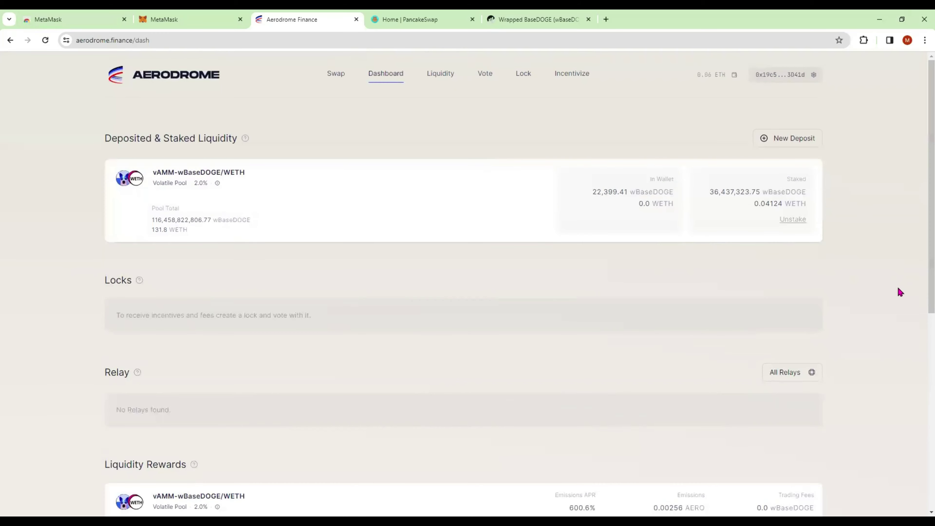
triple_click(922, 339)
scroll(919, 333, down, 5)
click(434, 387)
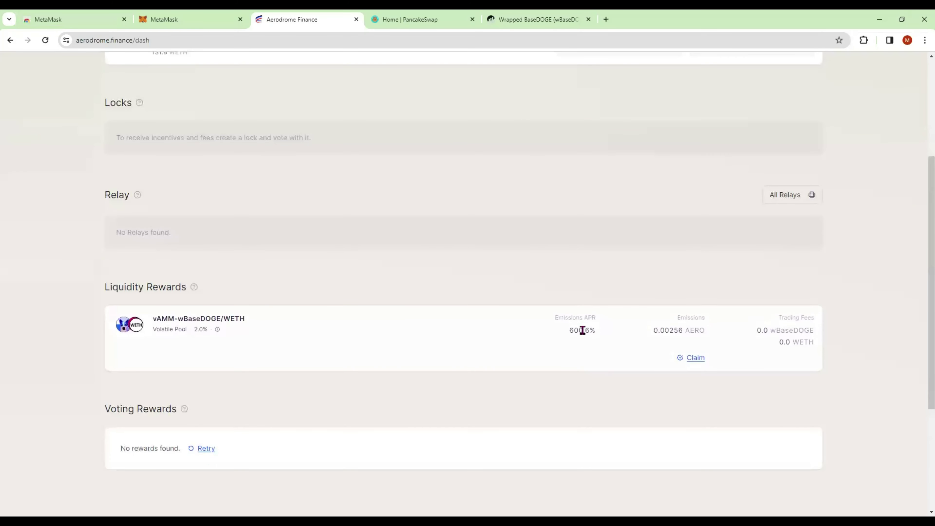
mouse_move(677, 329)
scroll(922, 425, down, 1)
scroll(922, 425, up, 2)
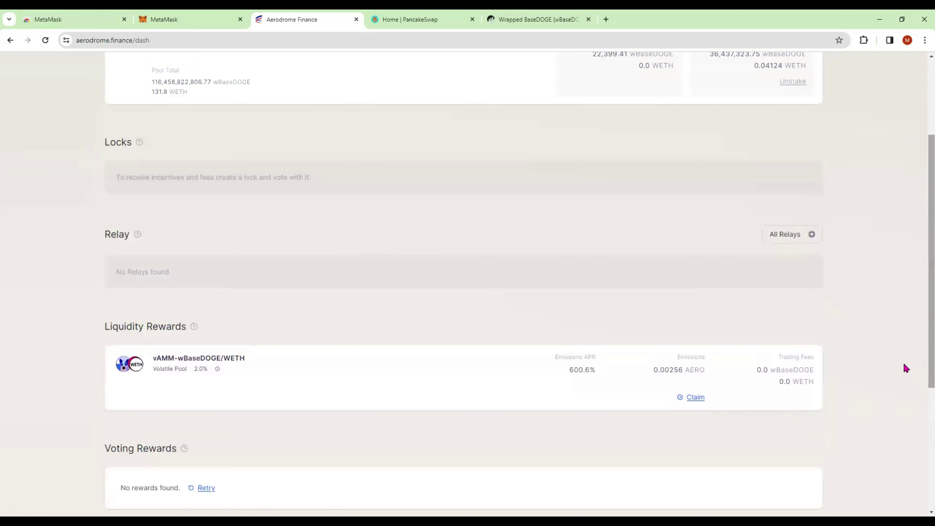
scroll(921, 376, up, 2)
scroll(921, 359, down, 1)
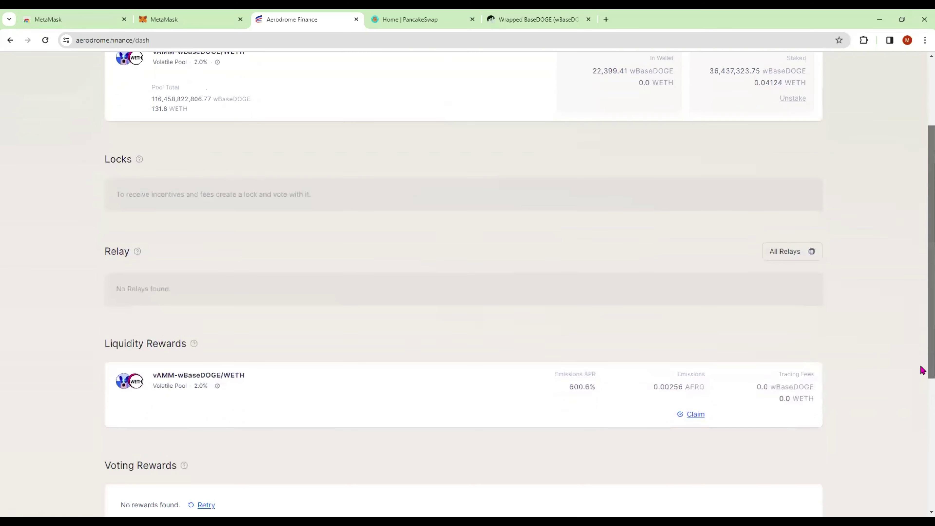
scroll(920, 311, up, 3)
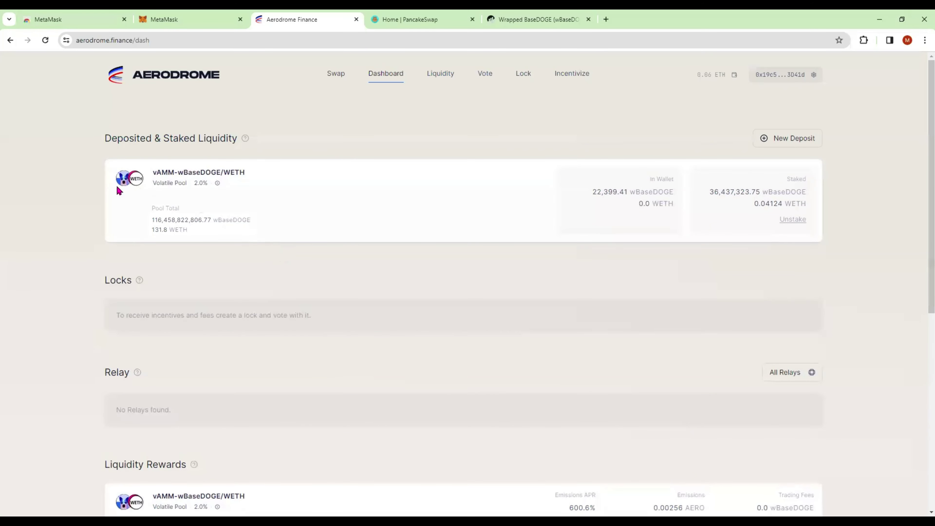
scroll(489, 298, down, 8)
scroll(526, 310, up, 3)
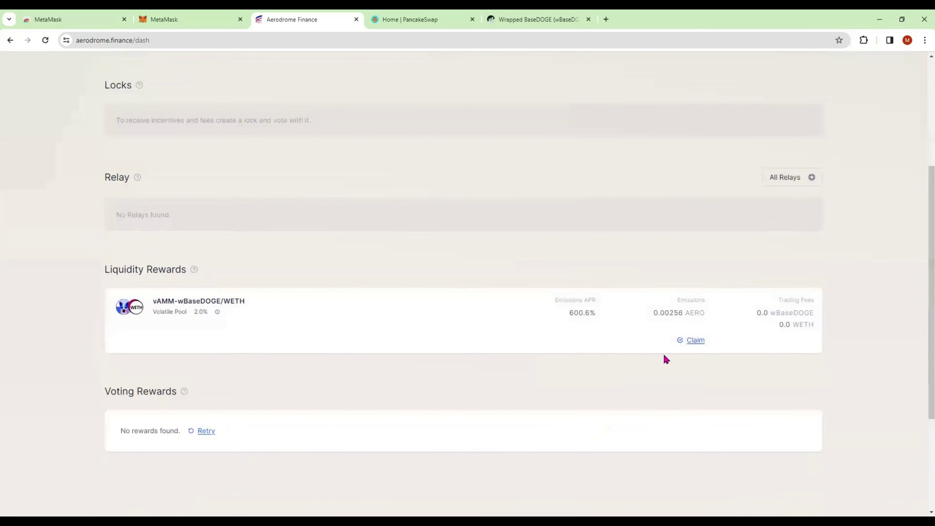
scroll(477, 380, up, 5)
mouse_move(760, 195)
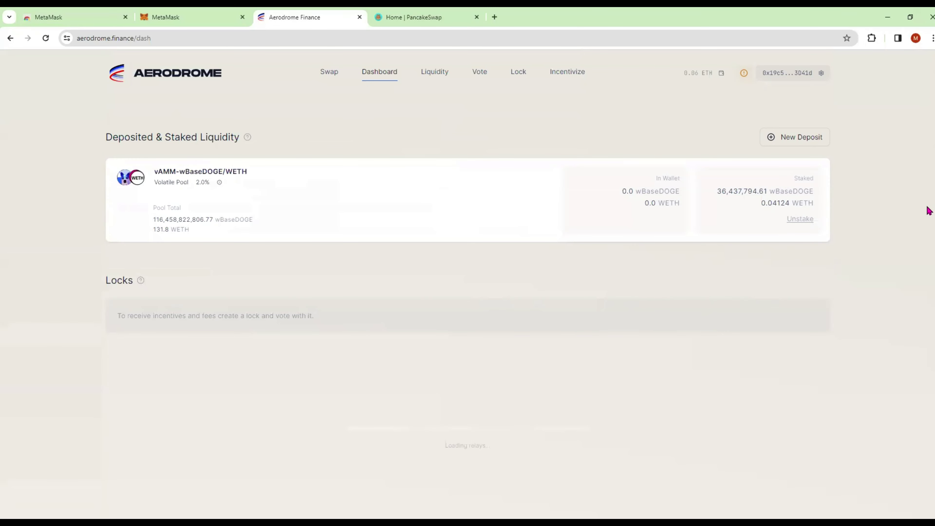
scroll(931, 332, down, 2)
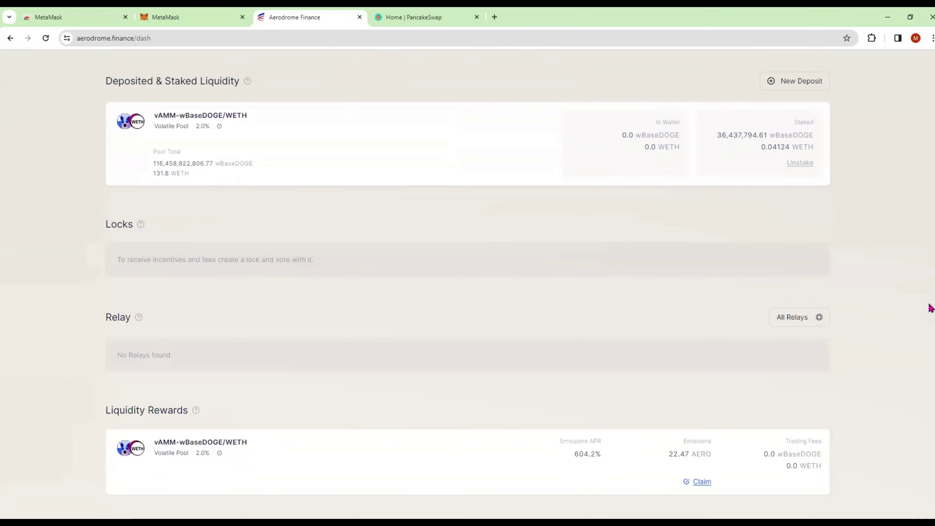
scroll(931, 286, up, 3)
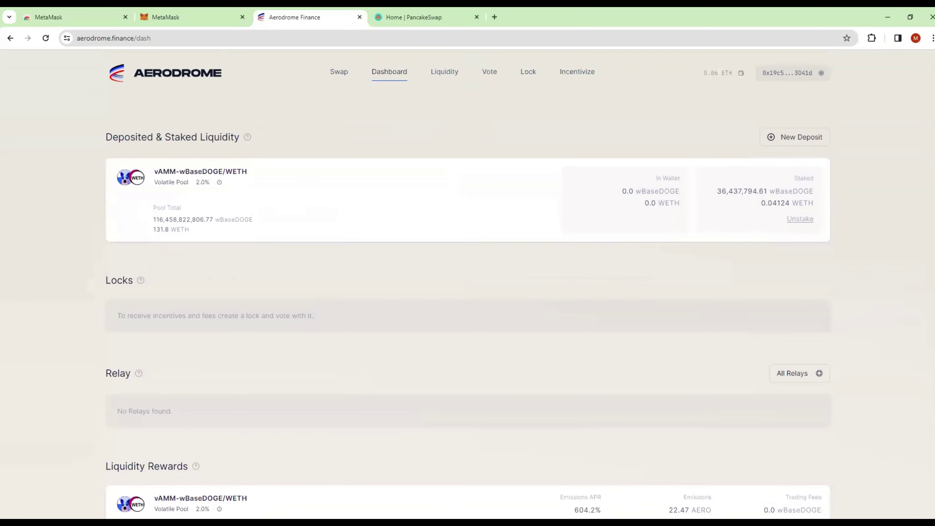
scroll(930, 280, down, 2)
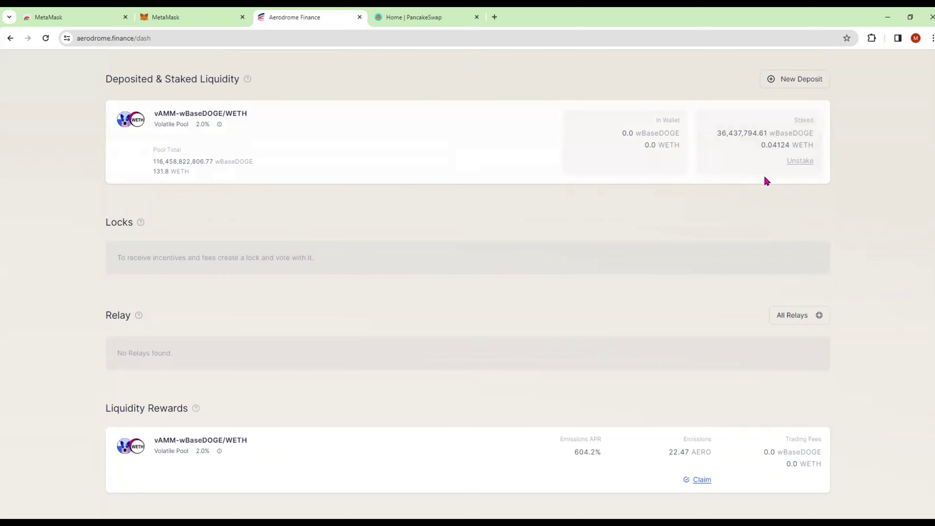
mouse_move(775, 150)
mouse_move(736, 134)
mouse_move(684, 454)
mouse_move(778, 146)
mouse_move(687, 457)
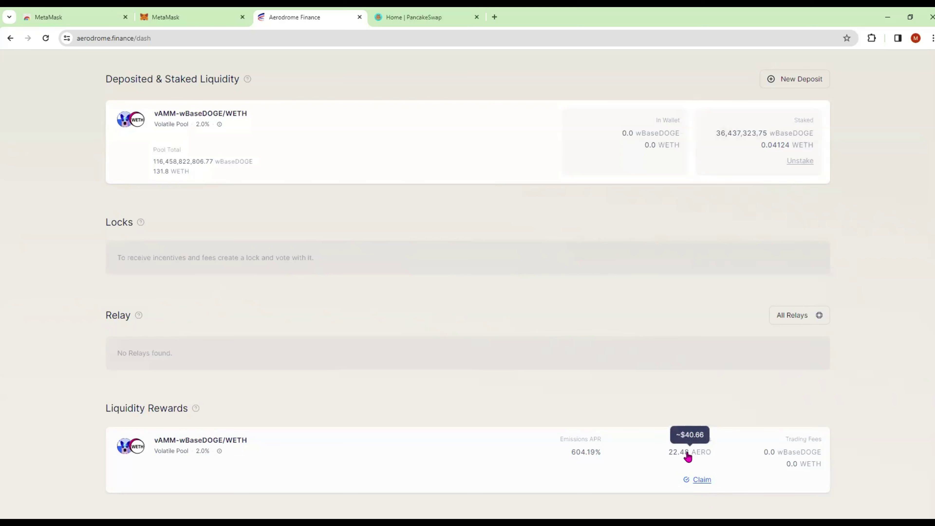
Claim the pool's AERO rewards, then refresh MetaMask's token list on Base Mainnet.
click(701, 481)
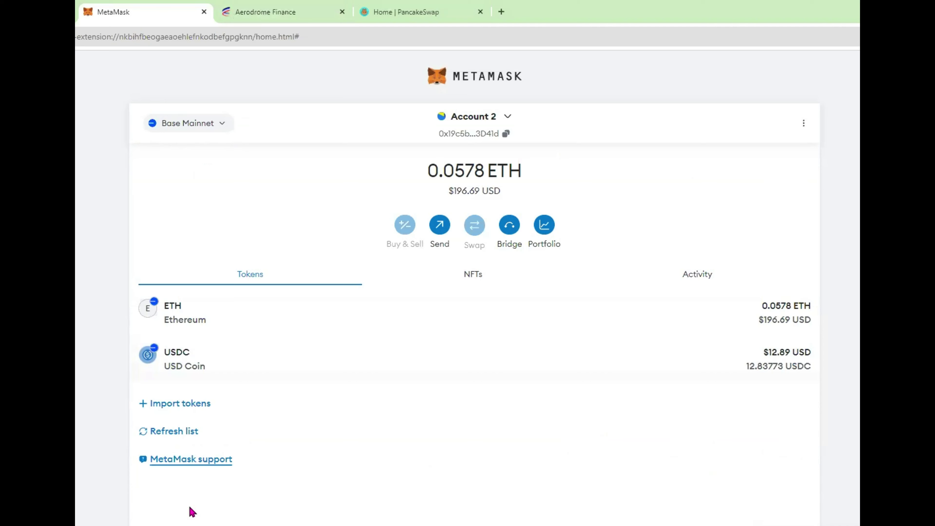
click(170, 431)
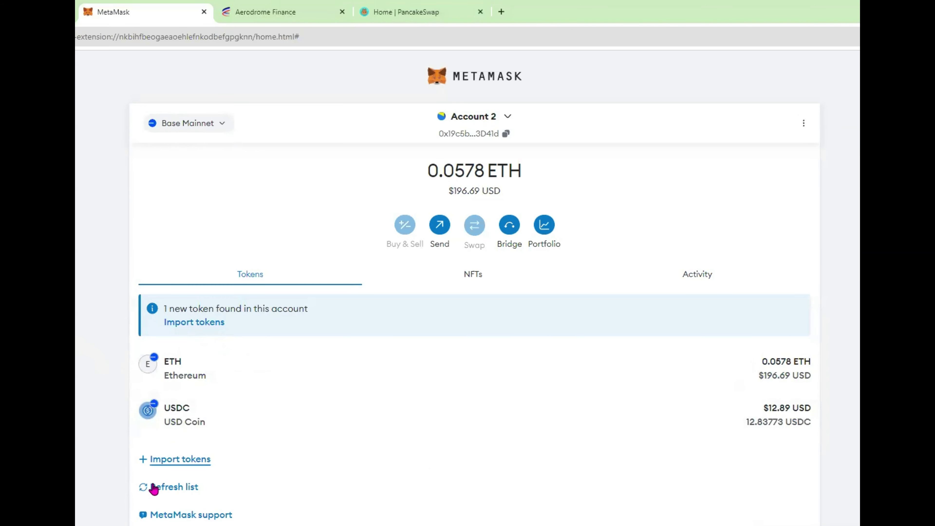
Import the newly detected AERO token, 22.47941 AERO, into MetaMask.
click(185, 323)
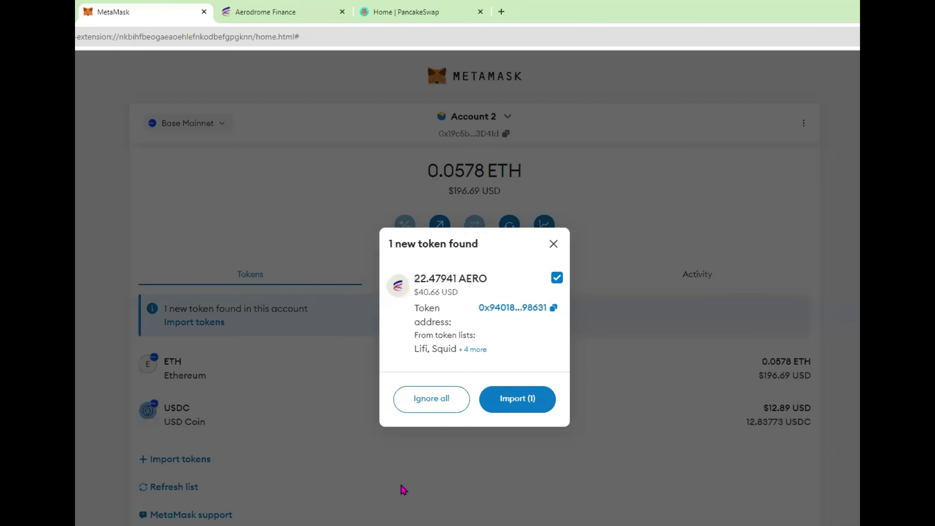
click(517, 399)
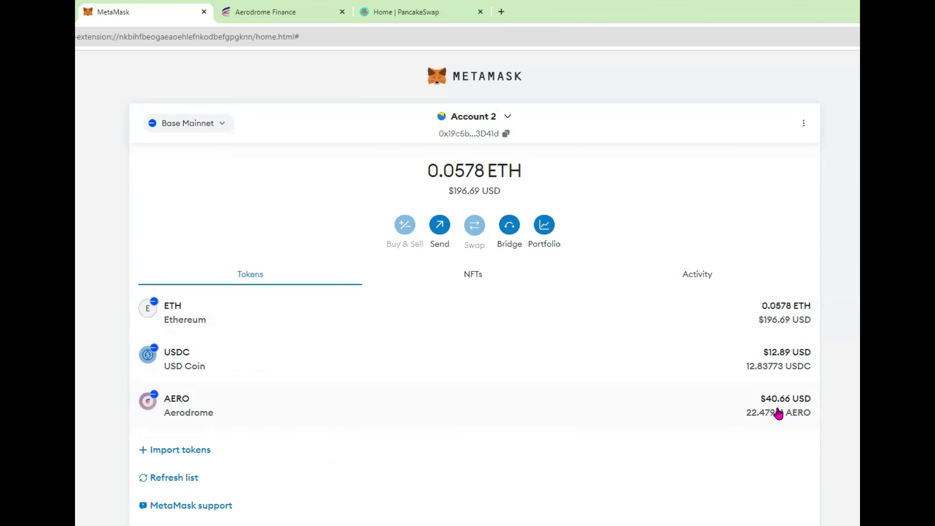
click(253, 15)
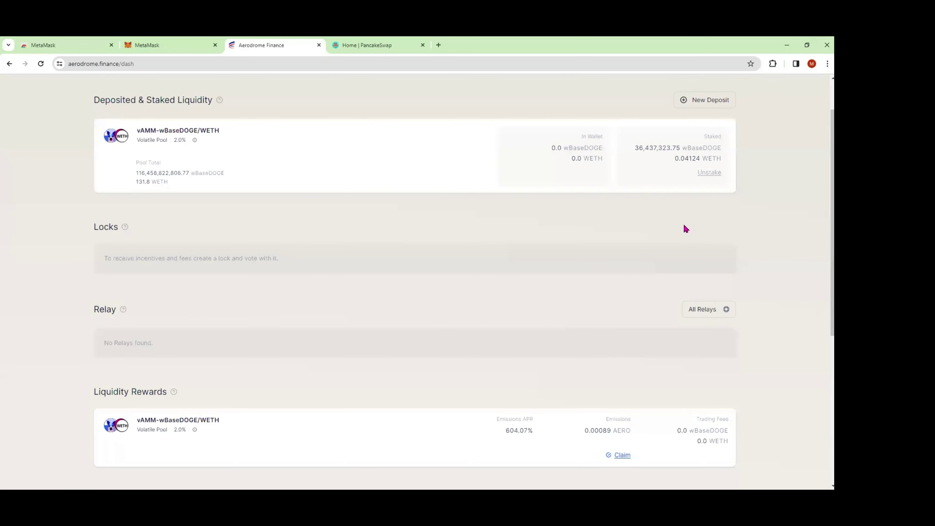
Unstake 100% of the vAMM-wBaseDOGE/WETH position and proceed to withdrawing the deposit.
click(708, 173)
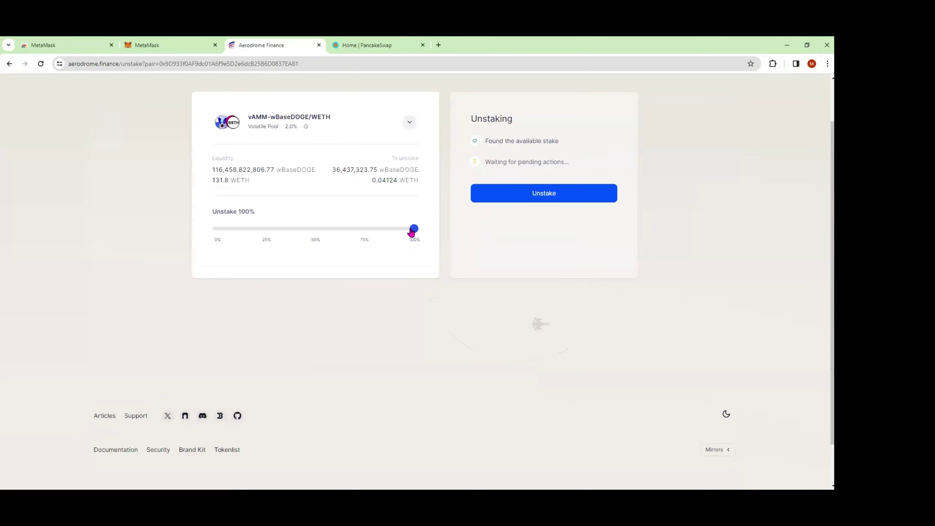
drag(411, 230, 454, 231)
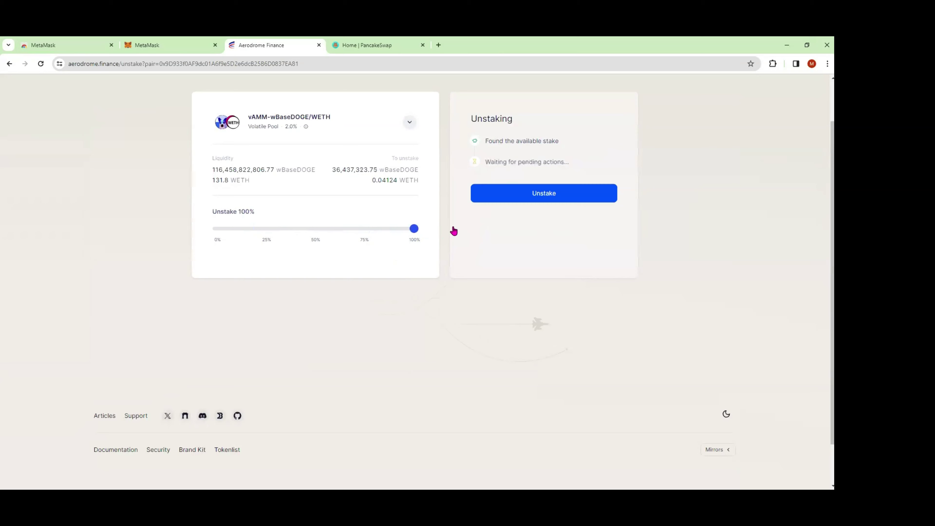
click(533, 197)
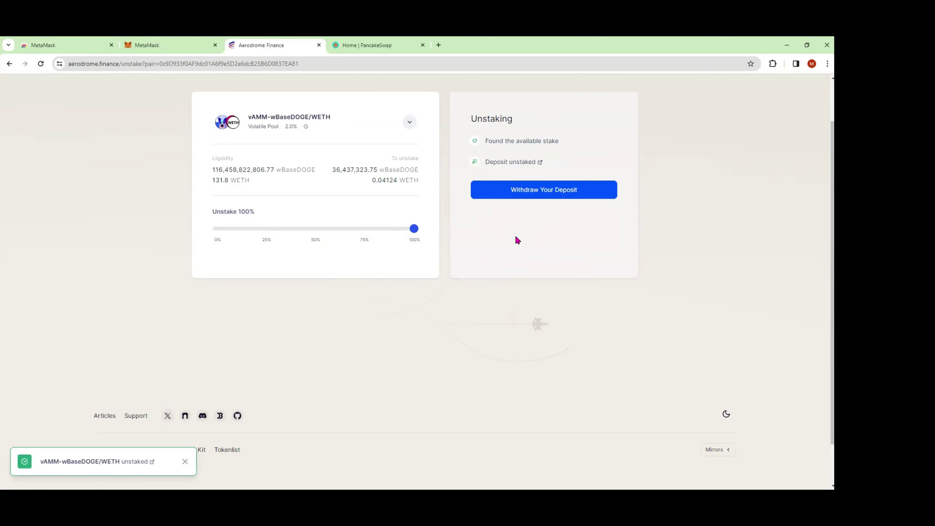
click(526, 193)
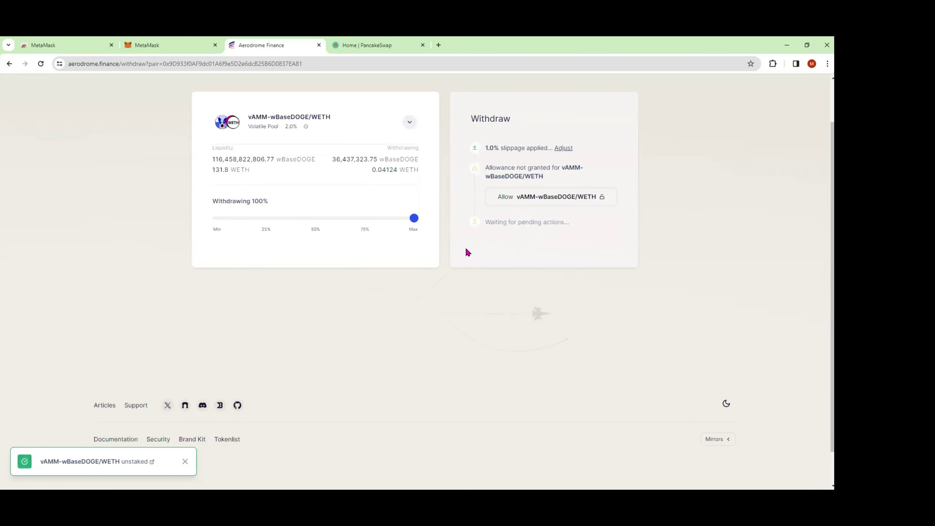
Allow the vAMM-wBaseDOGE/WETH LP token and withdraw 100% of the deposit at 1.0% slippage.
click(541, 197)
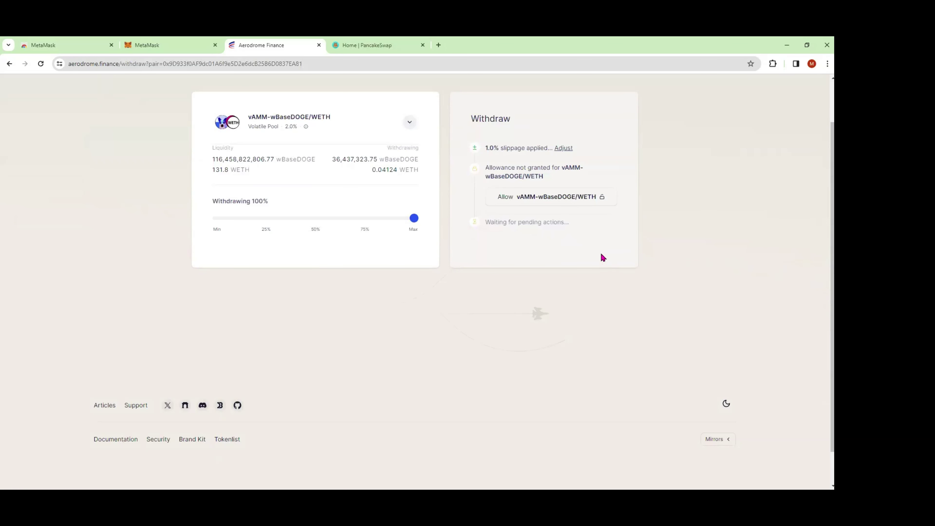
click(524, 196)
click(537, 235)
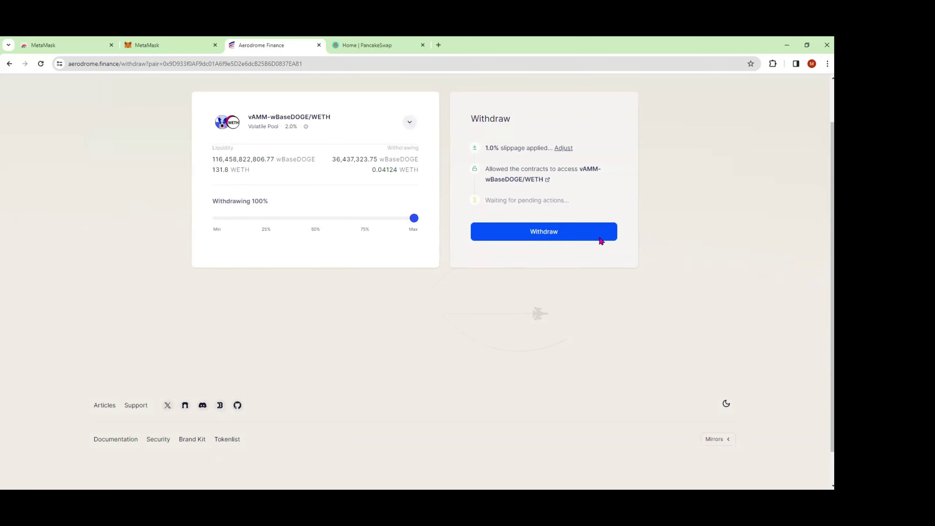
click(552, 230)
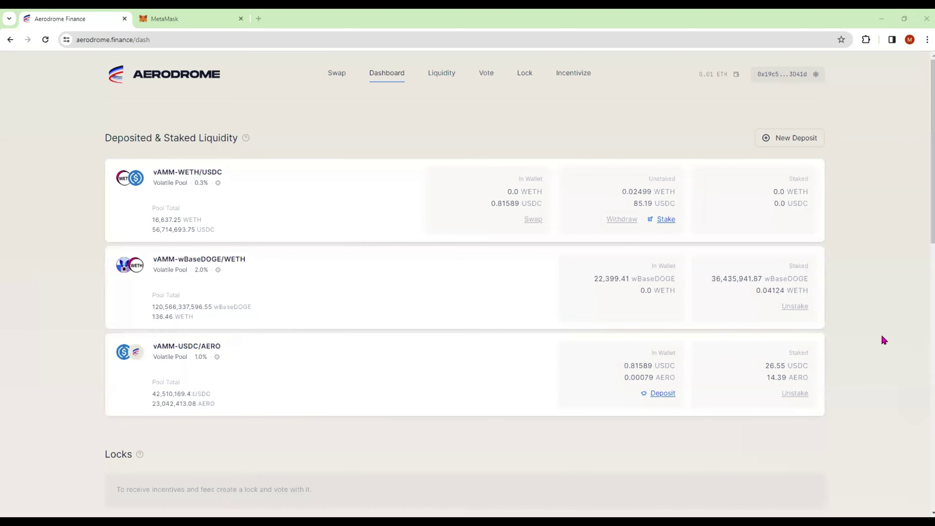
Scroll the dashboard down to Liquidity Rewards and back up to review pool positions and rewards.
scroll(883, 338, down, 10)
scroll(854, 369, up, 8)
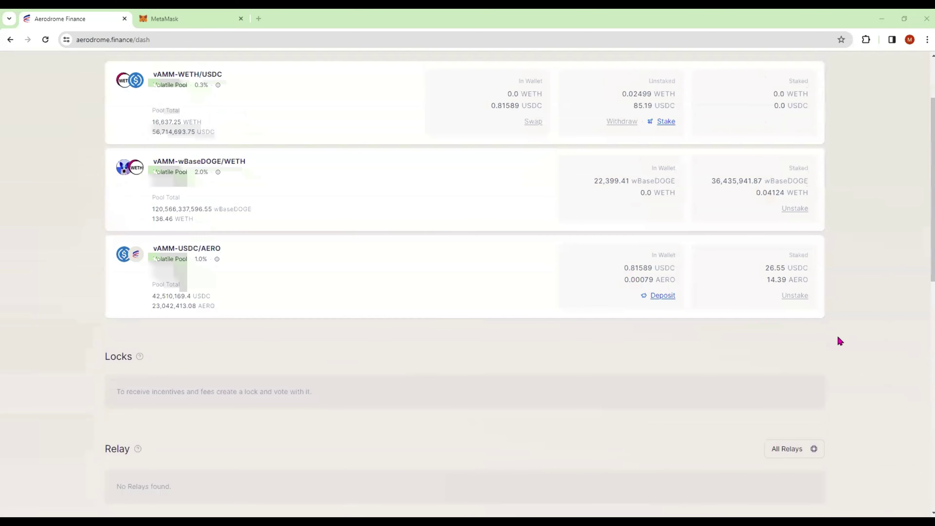
scroll(891, 342, down, 9)
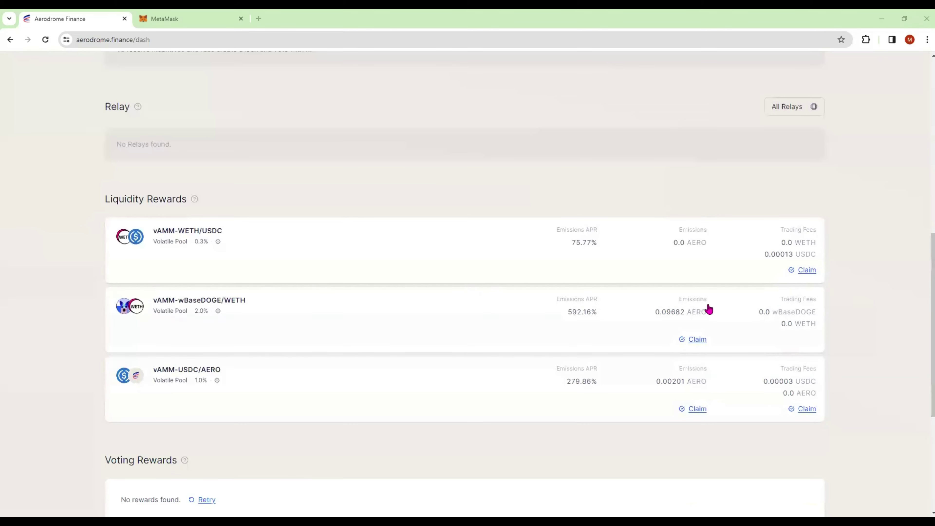
scroll(707, 307, up, 10)
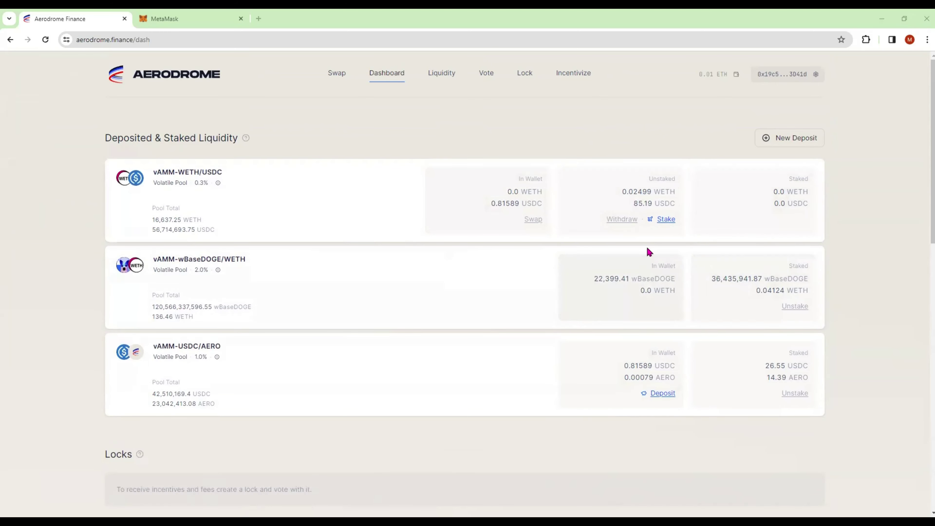
Approve vAMM-WETH/USDC and stake 100% of the 0.02499 WETH / 85.19 USDC deposit, then return to Dashboard.
click(663, 219)
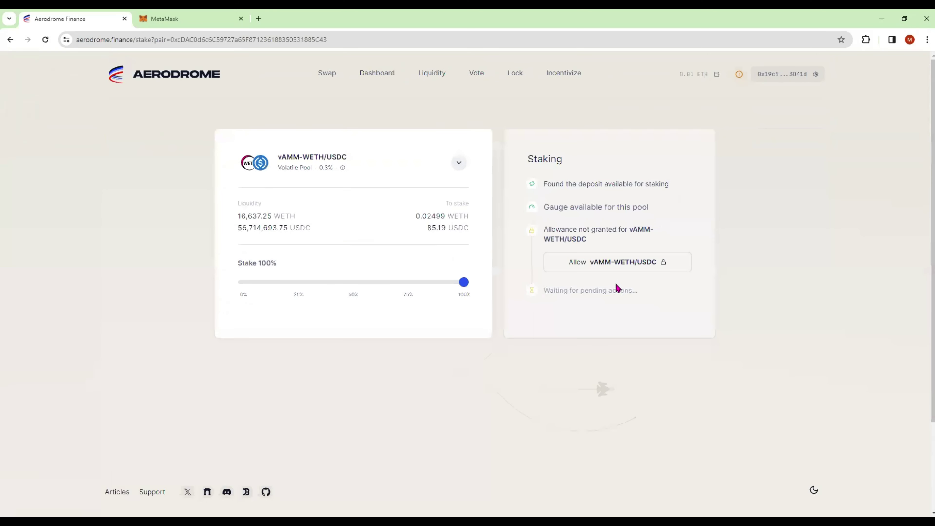
click(615, 262)
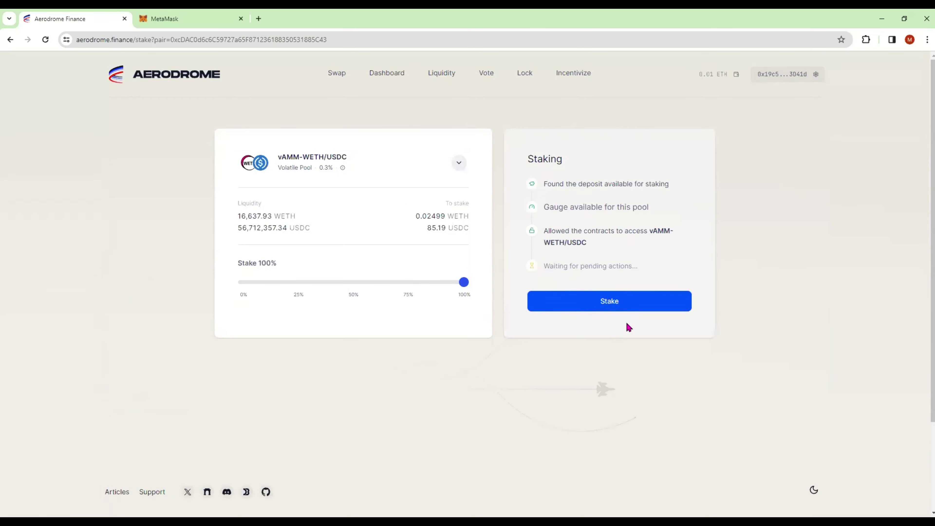
click(612, 303)
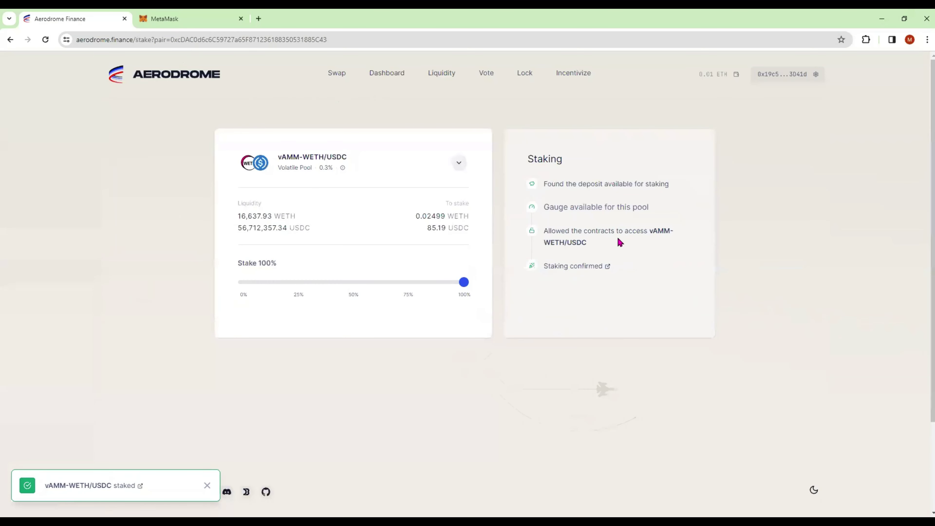
click(391, 76)
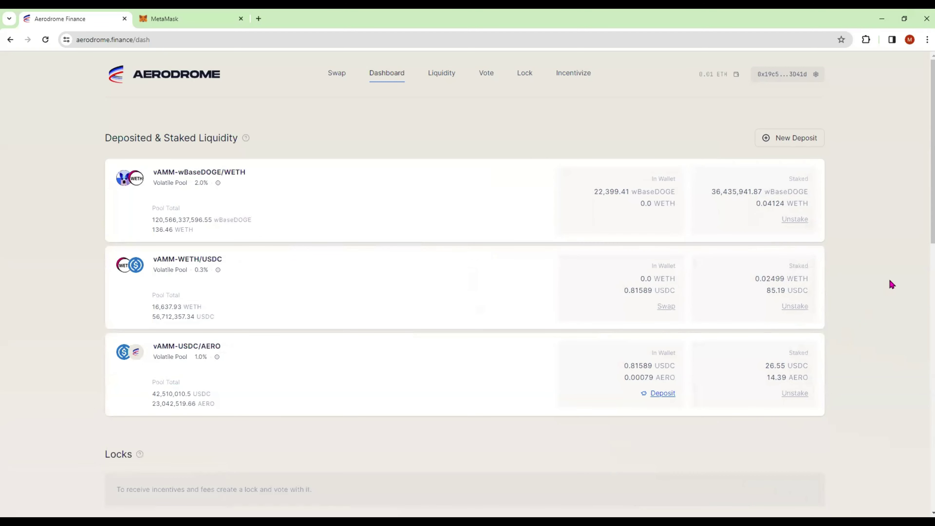
scroll(885, 297, down, 10)
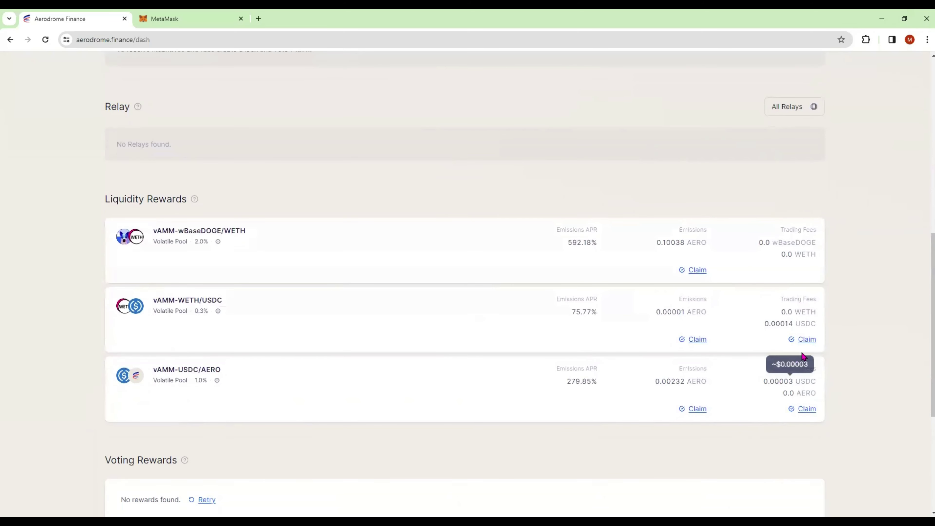
mouse_move(793, 324)
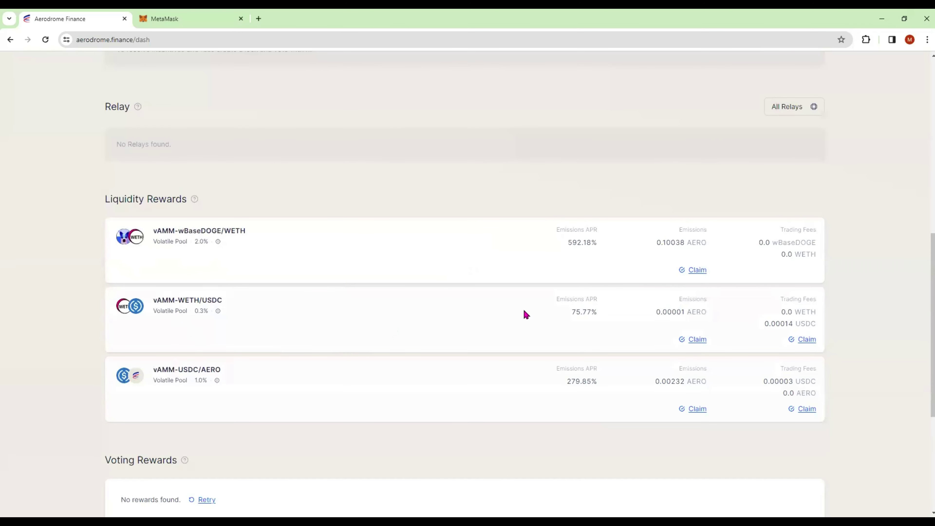
drag(566, 244, 610, 247)
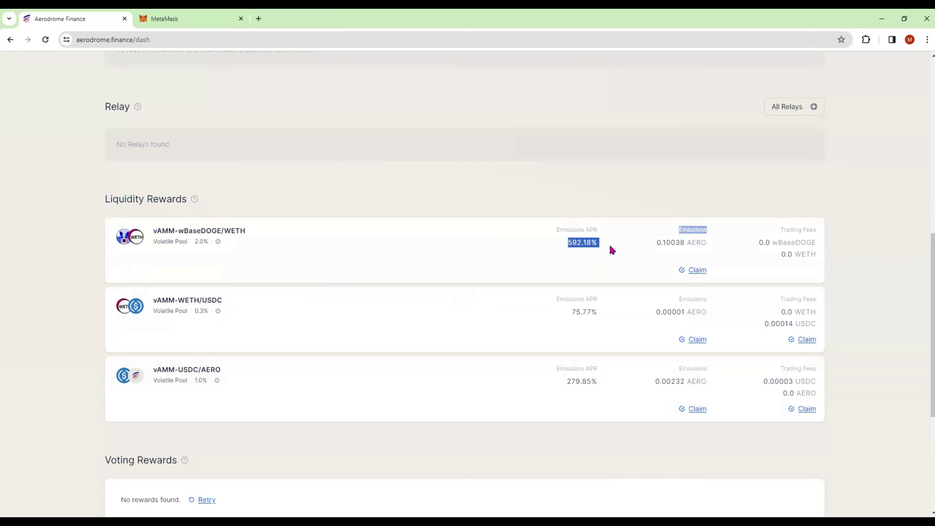
click(592, 264)
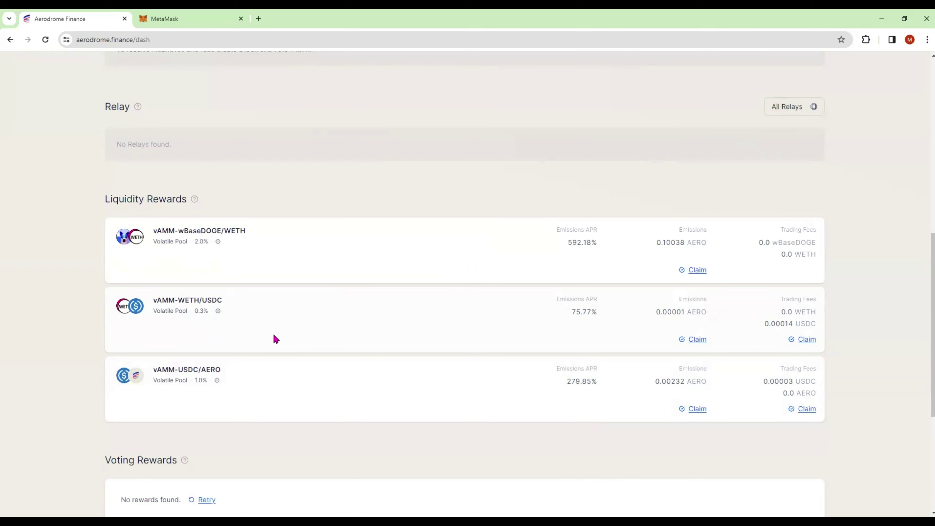
scroll(277, 332, up, 8)
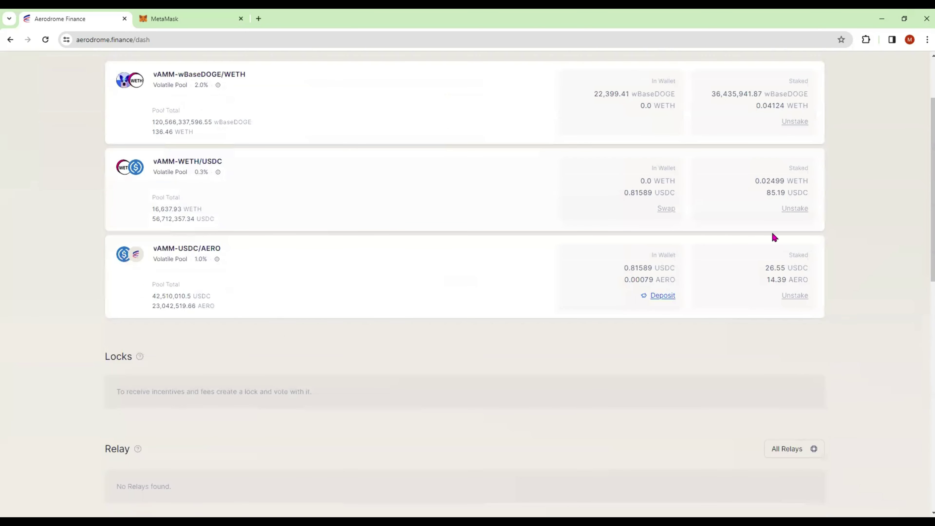
mouse_move(791, 194)
mouse_move(780, 282)
scroll(596, 391, down, 10)
scroll(597, 347, up, 1)
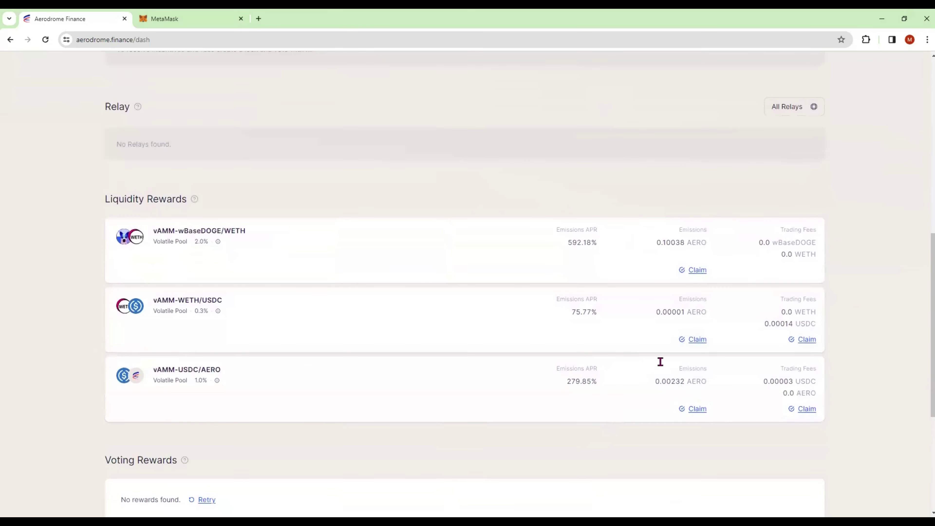